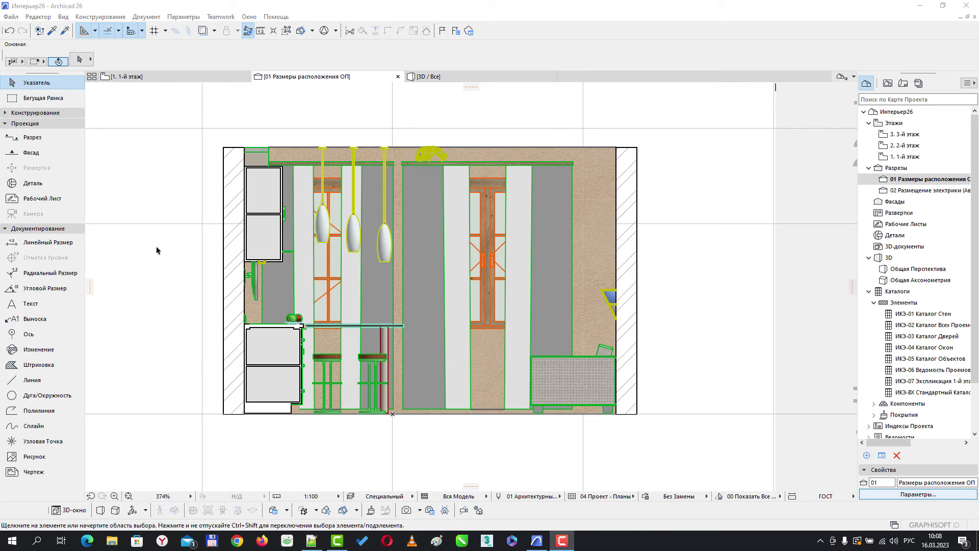
- Switch from the section view to the 1-й этаж floor plan
{"action": "left_click", "coordinate": [161, 80]}
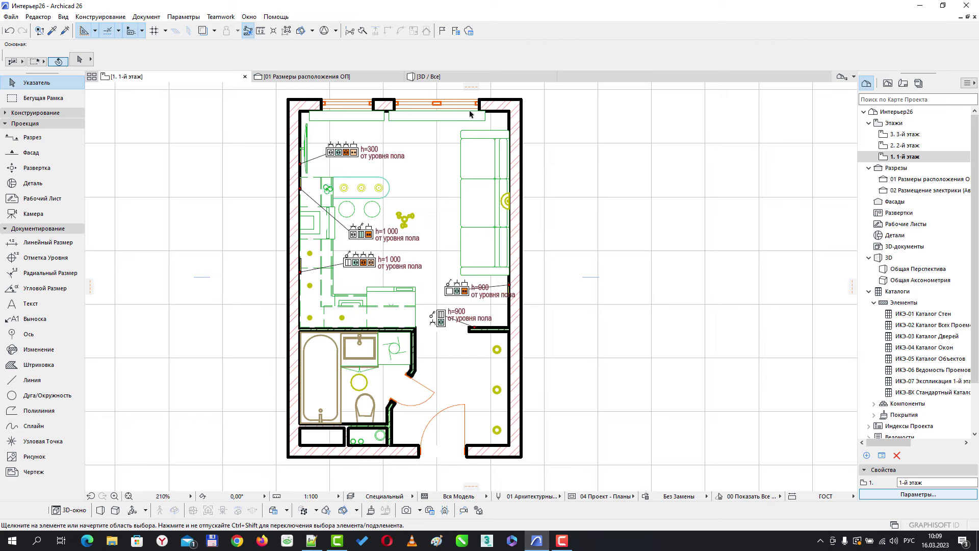
- Select the room's seven walls and browse On-Screen View Options without changing anything
{"action": "left_click", "coordinate": [517, 111]}
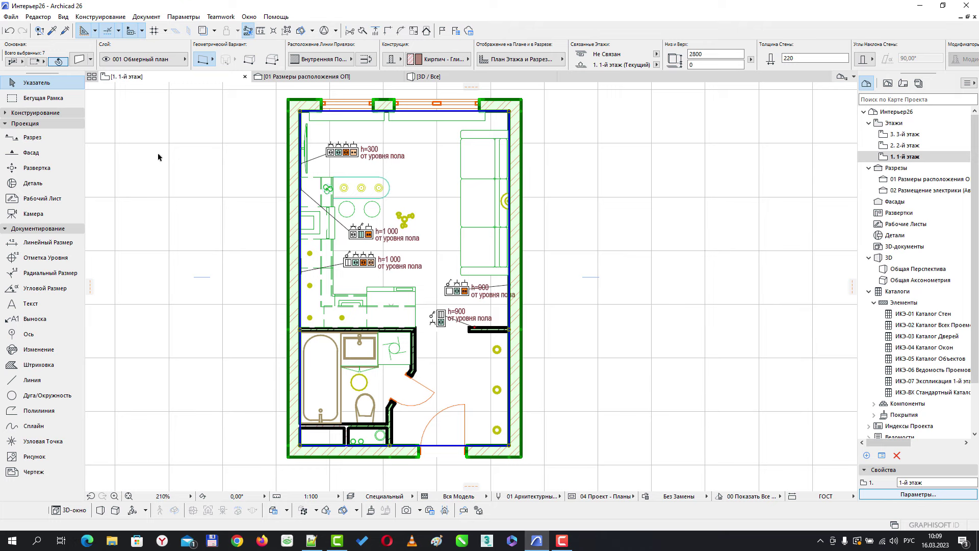
{"action": "left_click", "coordinate": [64, 17]}
{"action": "mouse_move", "coordinate": [122, 30]}
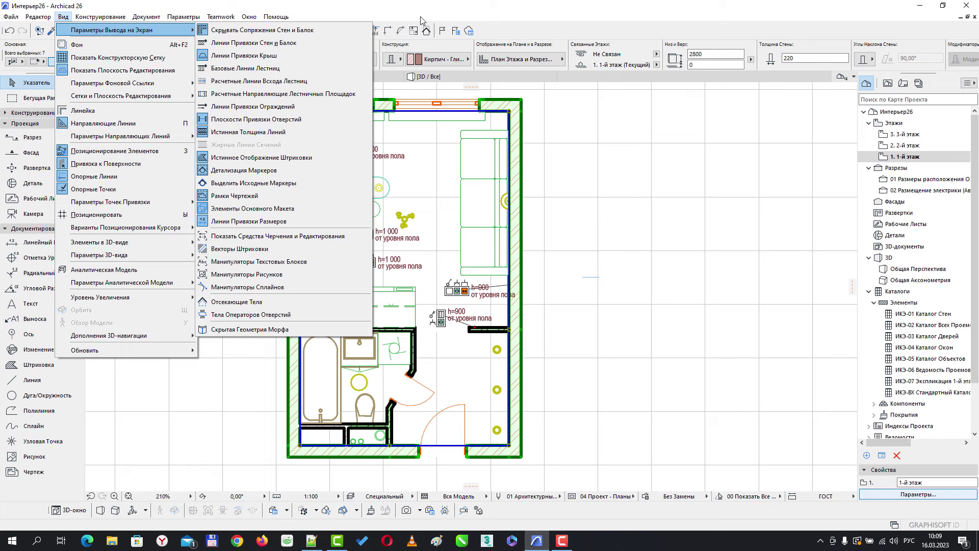
{"action": "left_click", "coordinate": [392, 9]}
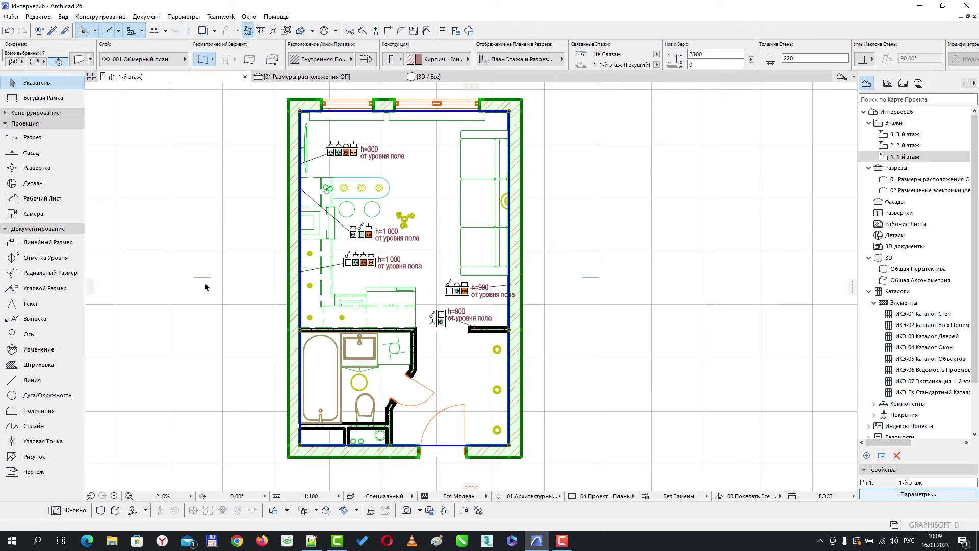
- Set the selected walls' cut-line pen to pen 1 (0.15 mm) in Wall Settings
{"action": "left_click", "coordinate": [79, 59]}
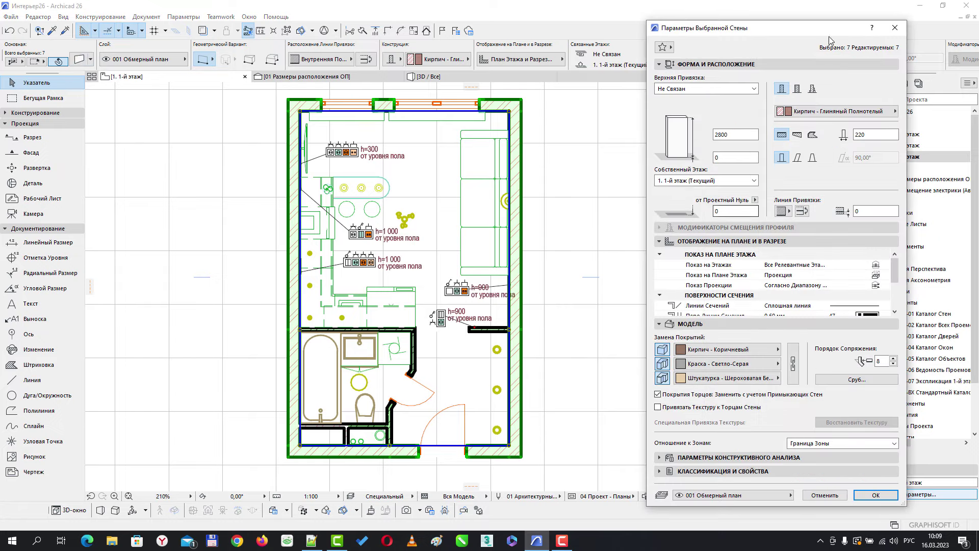
{"action": "left_click_drag", "start_coordinate": [819, 32], "coordinate": [734, 28]}
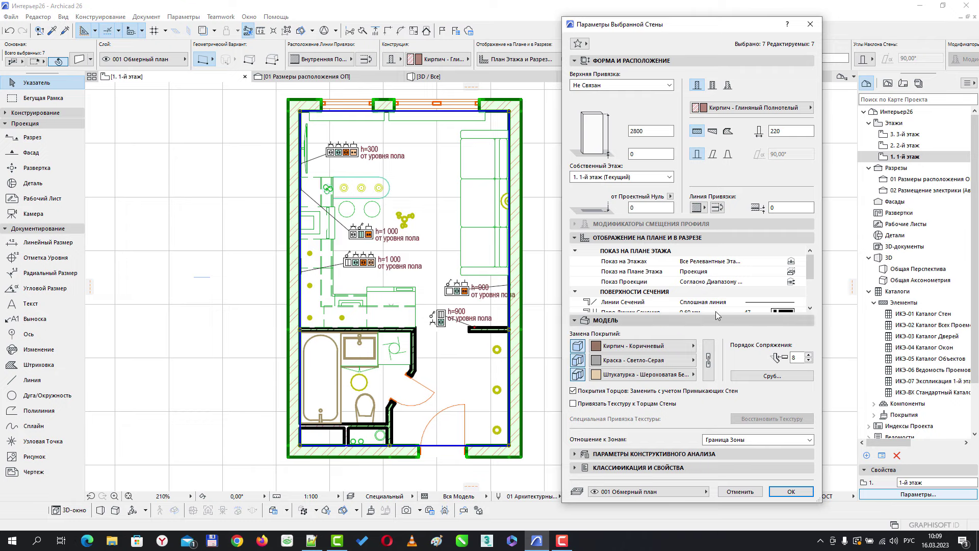
{"action": "left_click", "coordinate": [575, 61]}
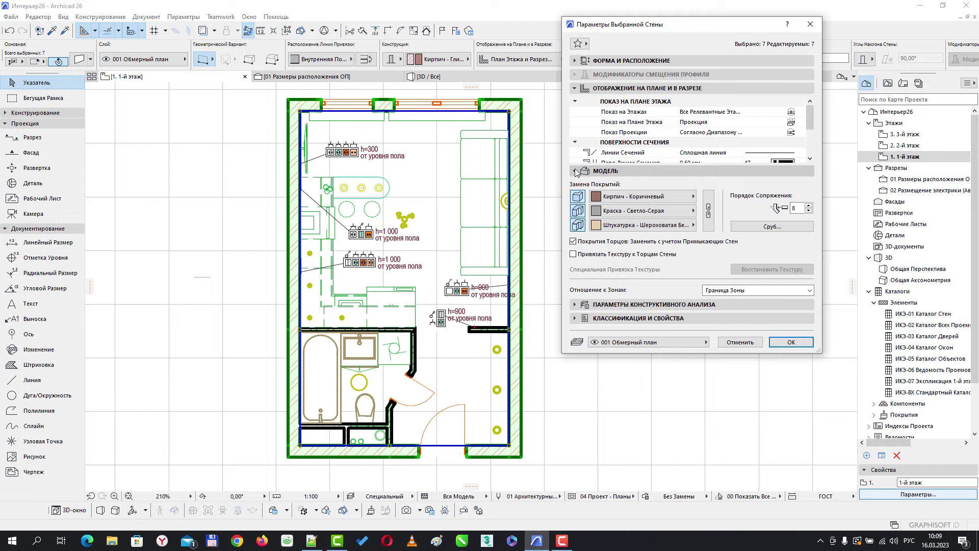
{"action": "left_click", "coordinate": [575, 172]}
{"action": "left_click_drag", "start_coordinate": [705, 235], "coordinate": [705, 377]}
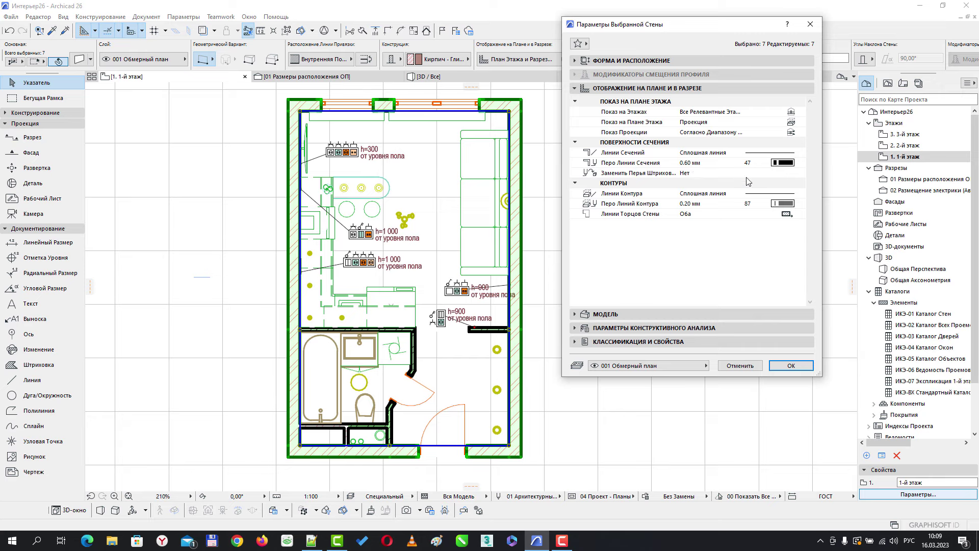
{"action": "left_click", "coordinate": [791, 164]}
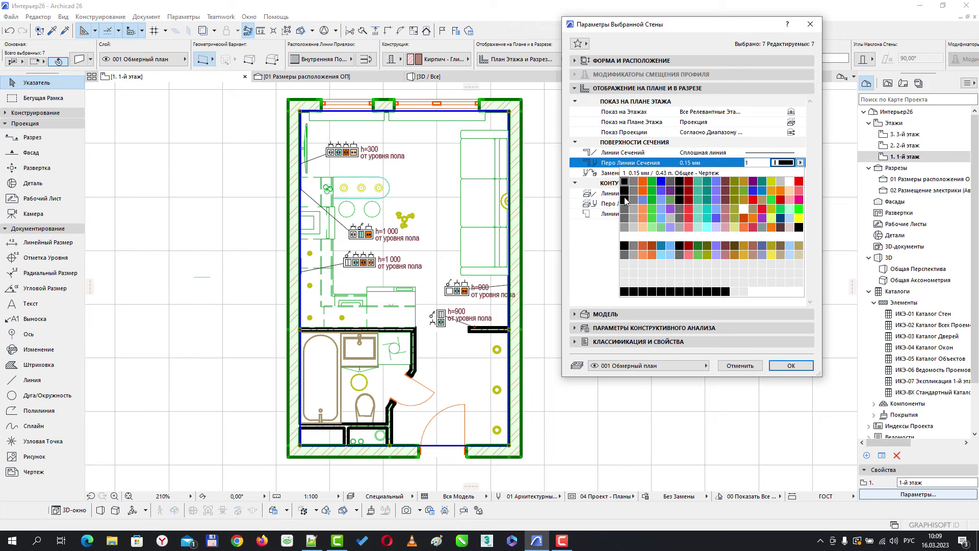
{"action": "left_click", "coordinate": [625, 185]}
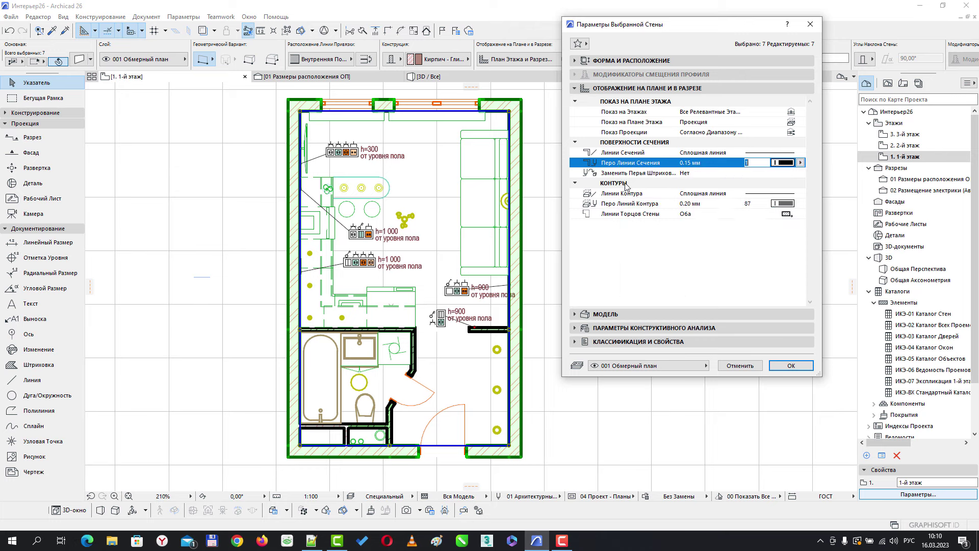
{"action": "left_click", "coordinate": [791, 366]}
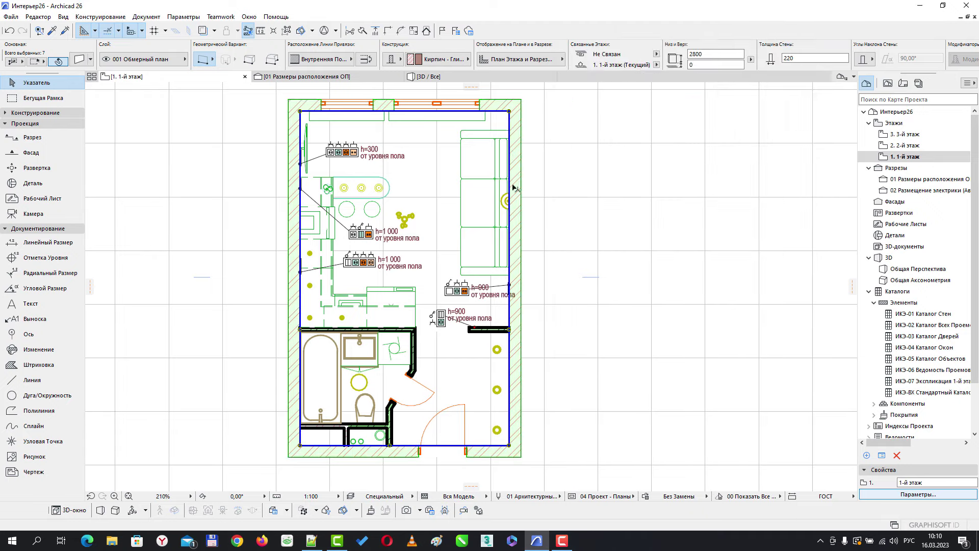
- Select all 15 walls in the plan using Find & Select with Element Type = Wall
{"action": "left_click", "coordinate": [174, 211]}
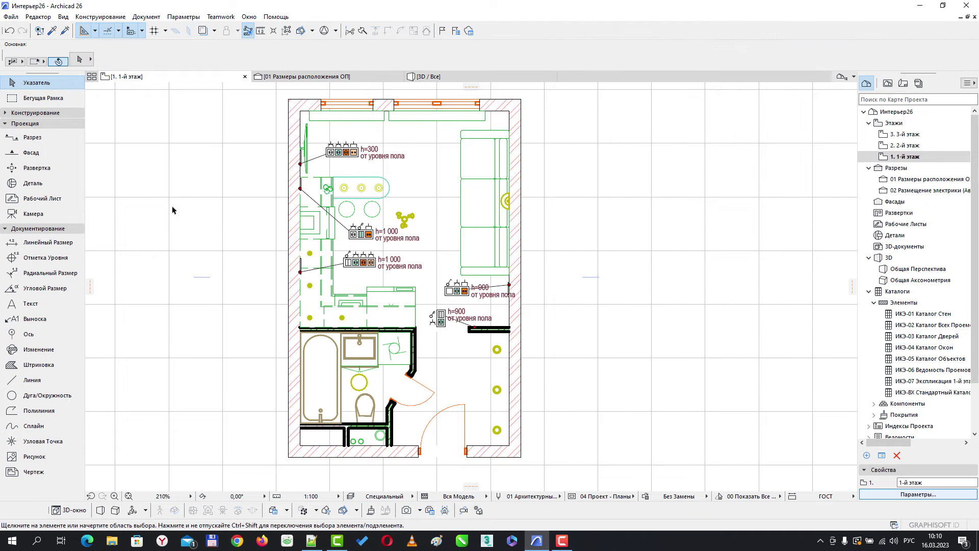
{"action": "left_click", "coordinate": [294, 235]}
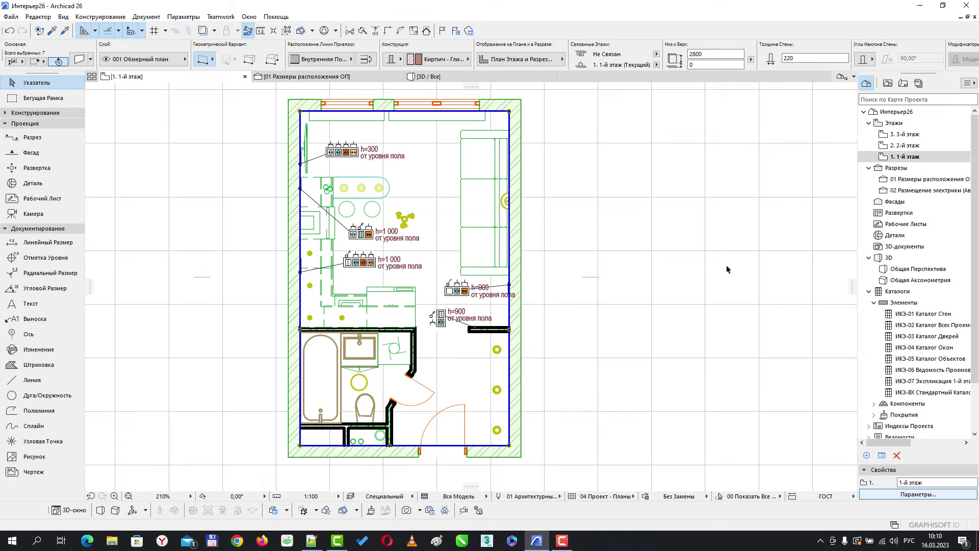
{"action": "left_click", "coordinate": [213, 200]}
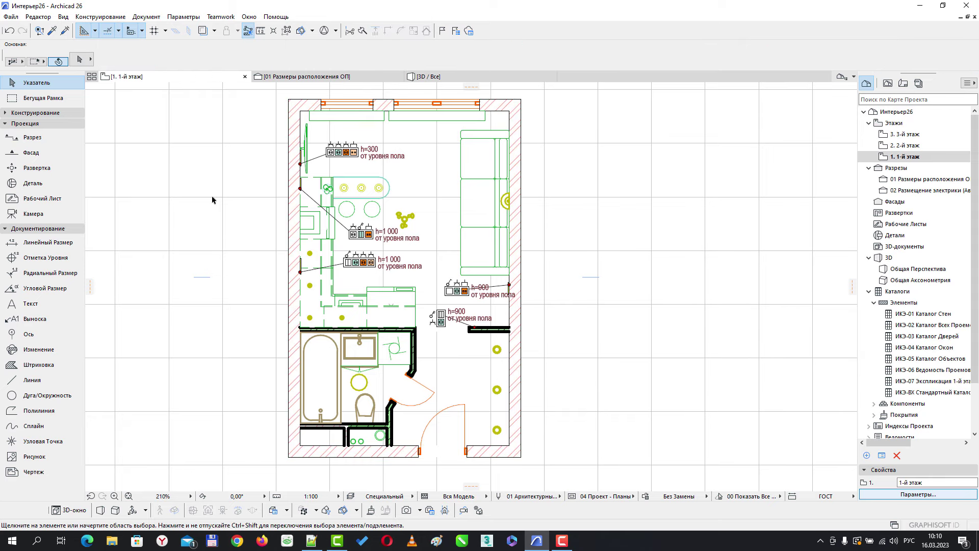
{"action": "left_click", "coordinate": [40, 30]}
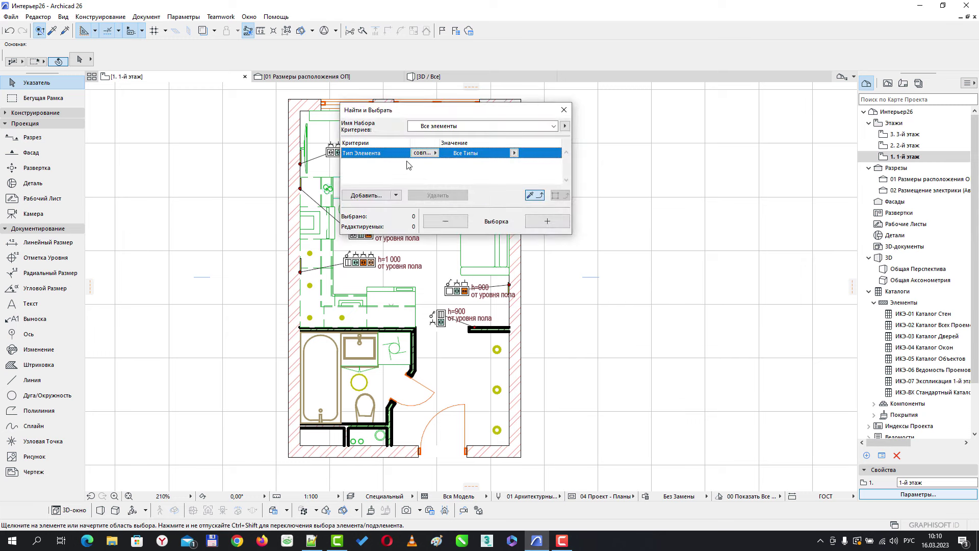
{"action": "left_click", "coordinate": [514, 153]}
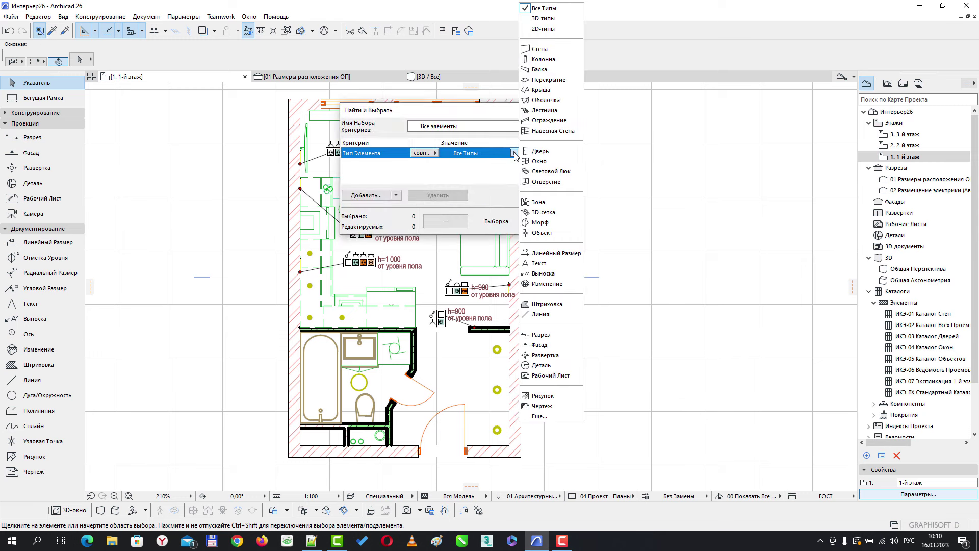
{"action": "left_click", "coordinate": [540, 49]}
{"action": "left_click", "coordinate": [553, 226]}
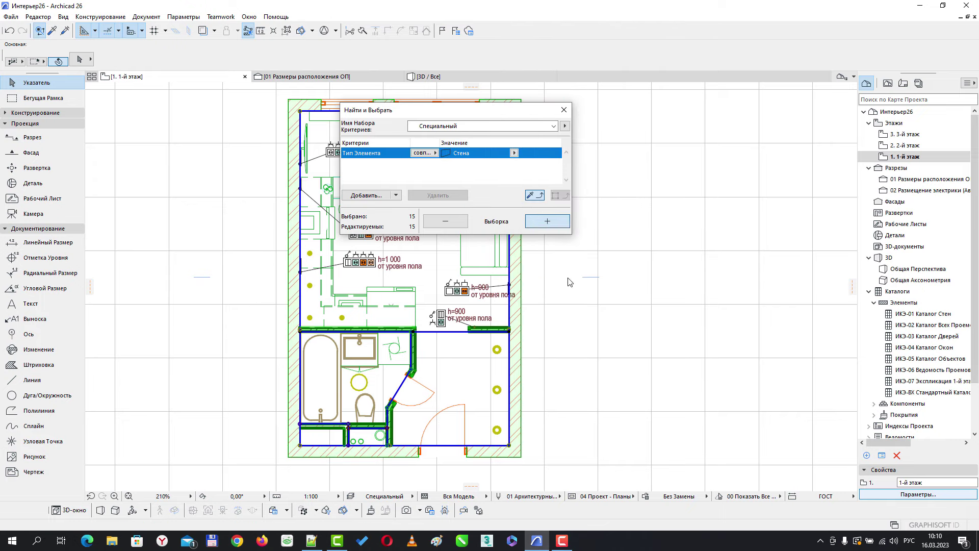
{"action": "left_click", "coordinate": [564, 110]}
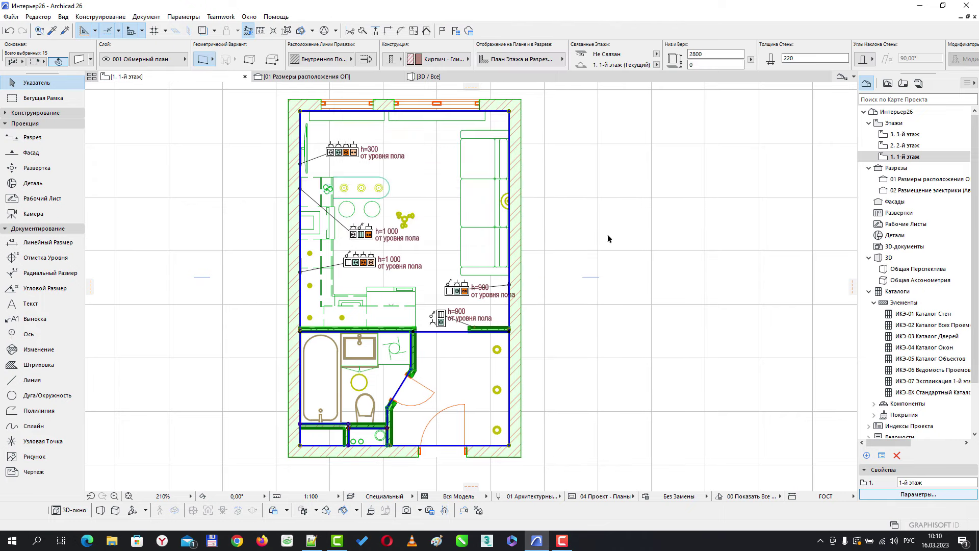
- Give the 15 selected walls a 0.15 mm cut-line pen, then deselect them
{"action": "left_click", "coordinate": [79, 59]}
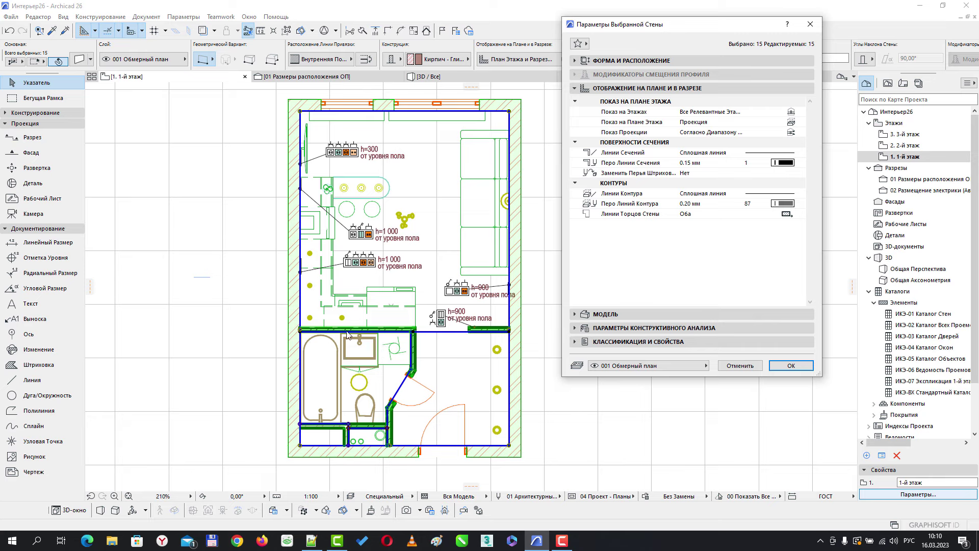
{"action": "left_click", "coordinate": [712, 164]}
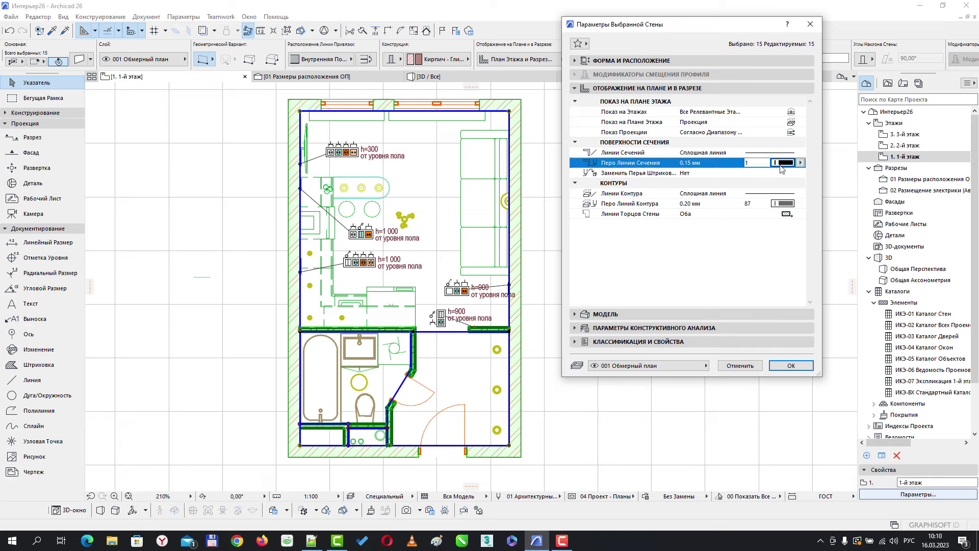
{"action": "left_click", "coordinate": [801, 163]}
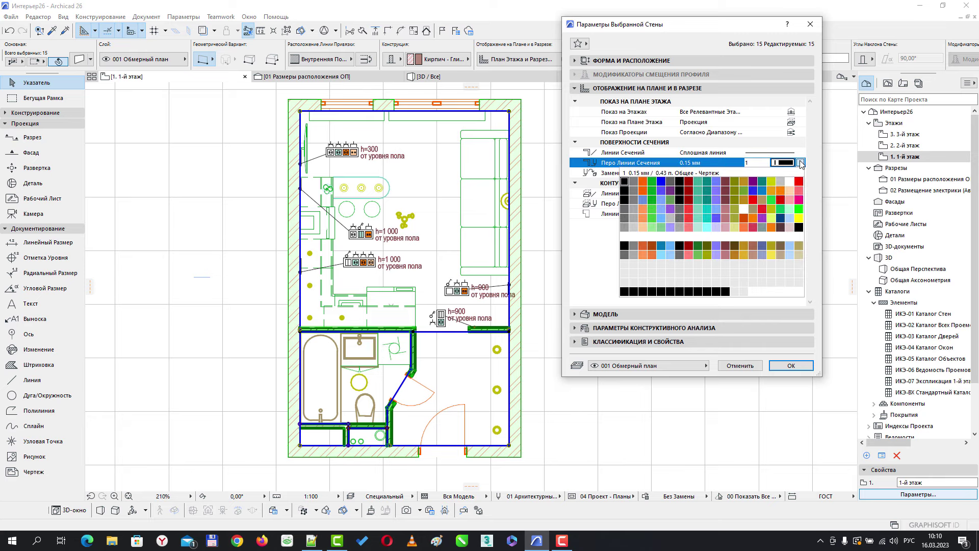
{"action": "left_click", "coordinate": [623, 183]}
{"action": "left_click", "coordinate": [791, 365]}
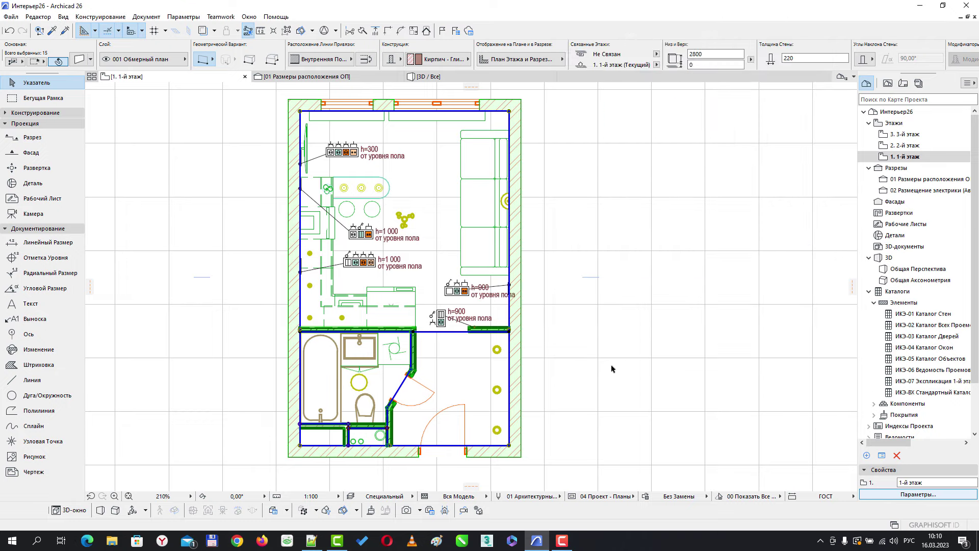
{"action": "left_click", "coordinate": [570, 363]}
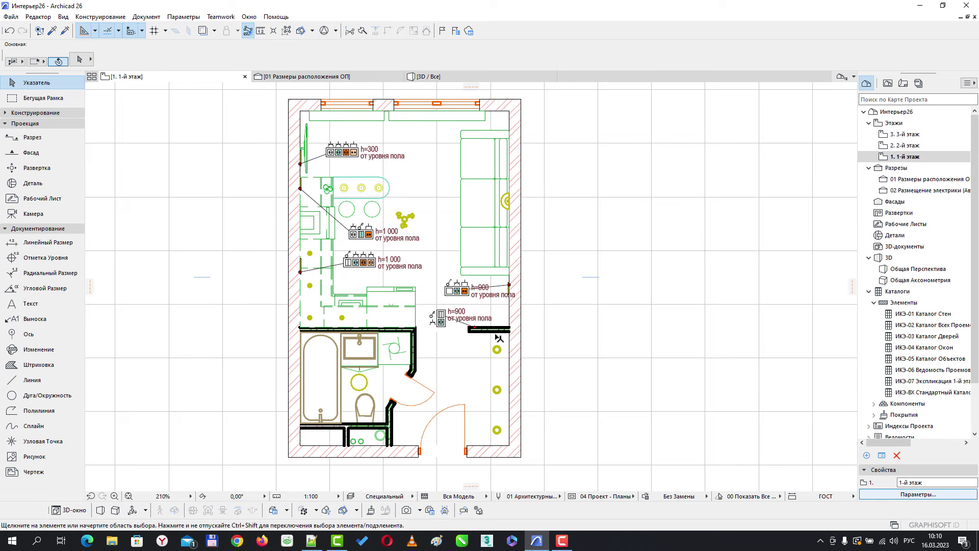
- Set the seven room walls' cut-line pen to pen 21 (0.30 mm), then deselect
{"action": "left_click", "coordinate": [518, 370]}
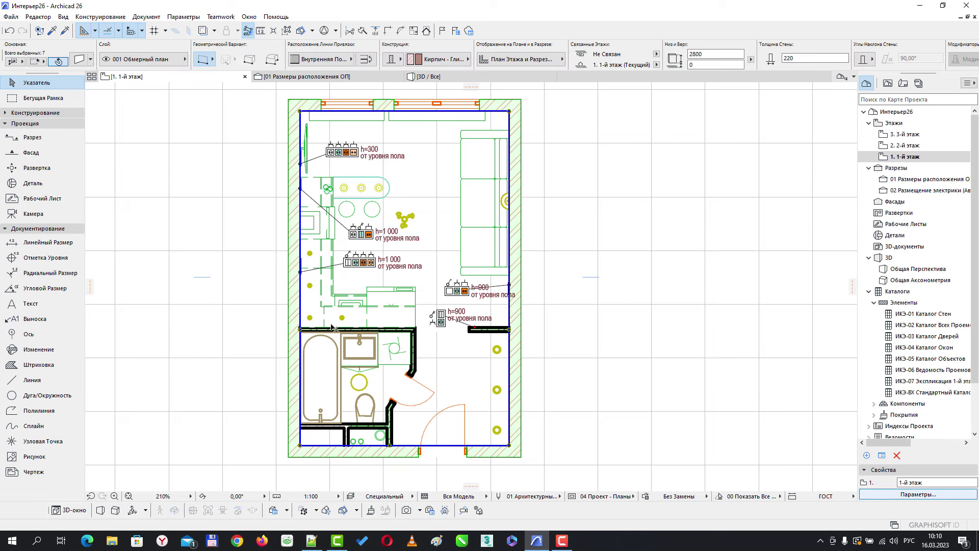
{"action": "left_click", "coordinate": [82, 60]}
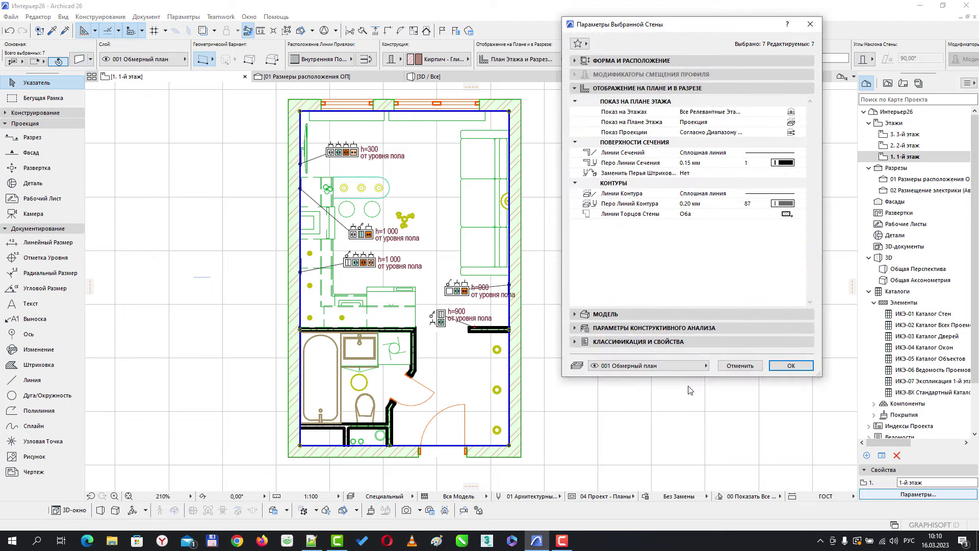
{"action": "left_click", "coordinate": [717, 164]}
{"action": "left_click", "coordinate": [801, 164]}
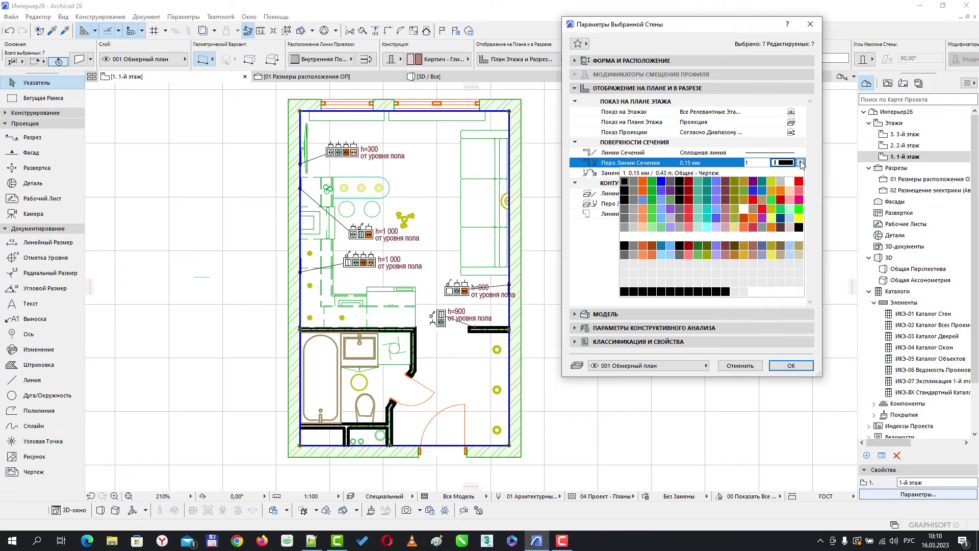
{"action": "left_click", "coordinate": [625, 191]}
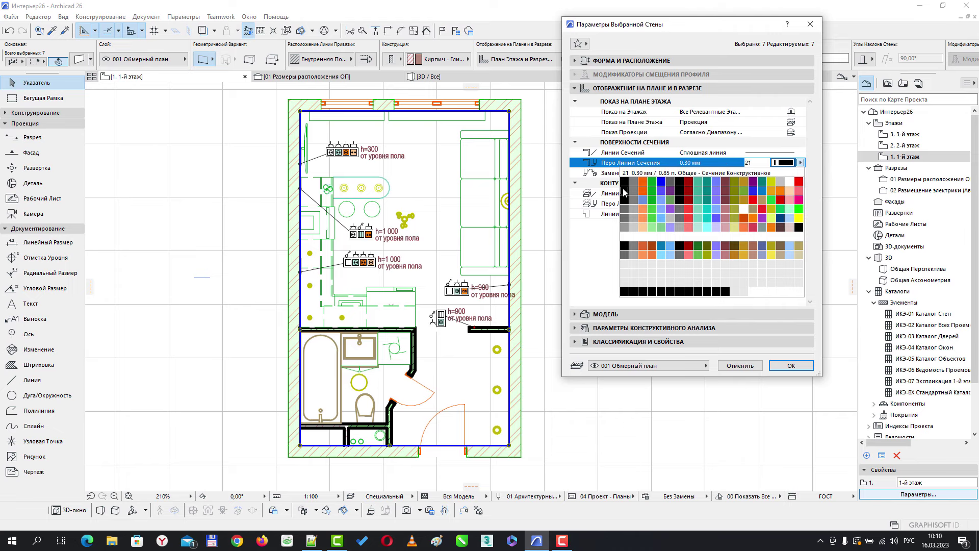
{"action": "left_click", "coordinate": [624, 191]}
{"action": "left_click", "coordinate": [792, 366]}
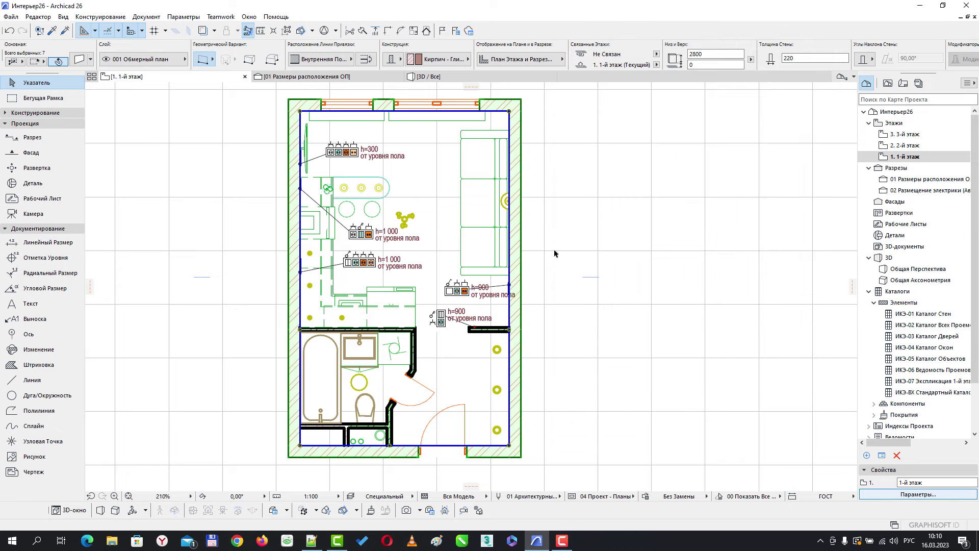
{"action": "key", "text": "Escape"}
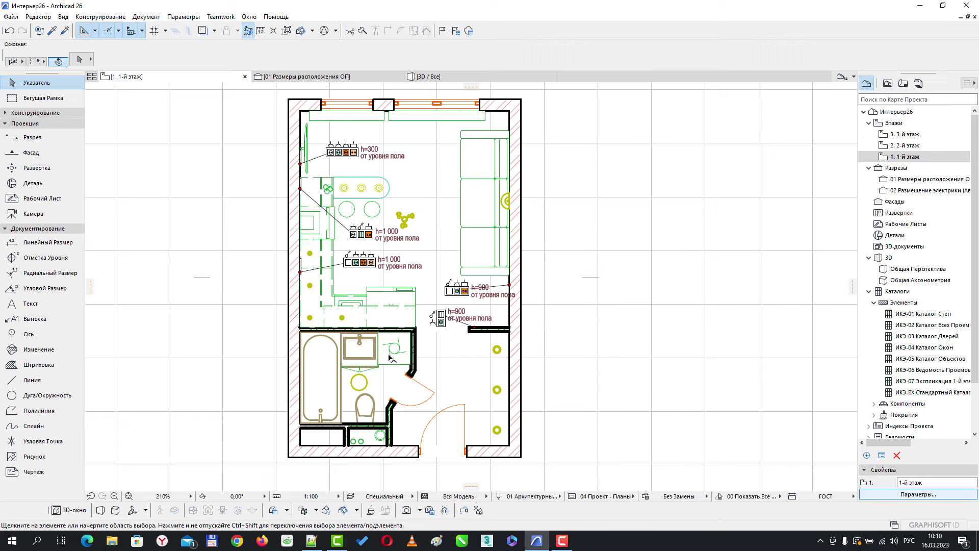
- Select the seven bathroom partition walls around the washing machine area
{"action": "left_click", "coordinate": [378, 332]}
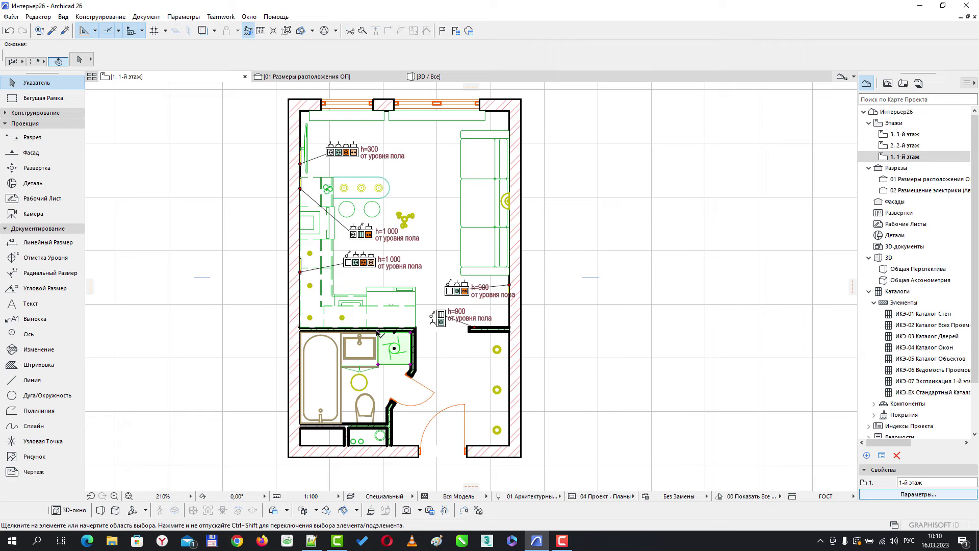
{"action": "left_click", "coordinate": [605, 339]}
{"action": "left_click", "coordinate": [504, 332]}
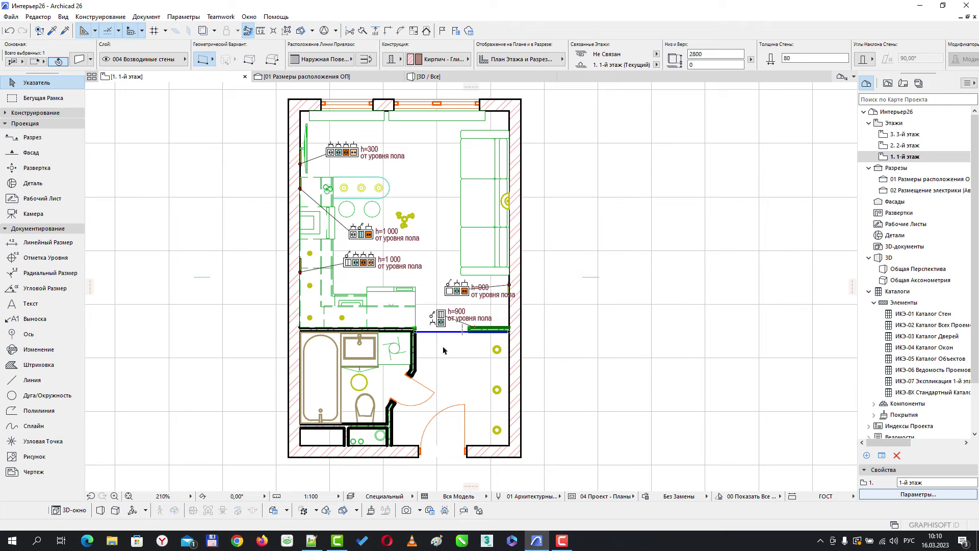
{"action": "left_click", "coordinate": [414, 352], "text": "shift"}
{"action": "left_click", "coordinate": [400, 389], "text": "shift"}
{"action": "left_click", "coordinate": [390, 423], "text": "shift"}
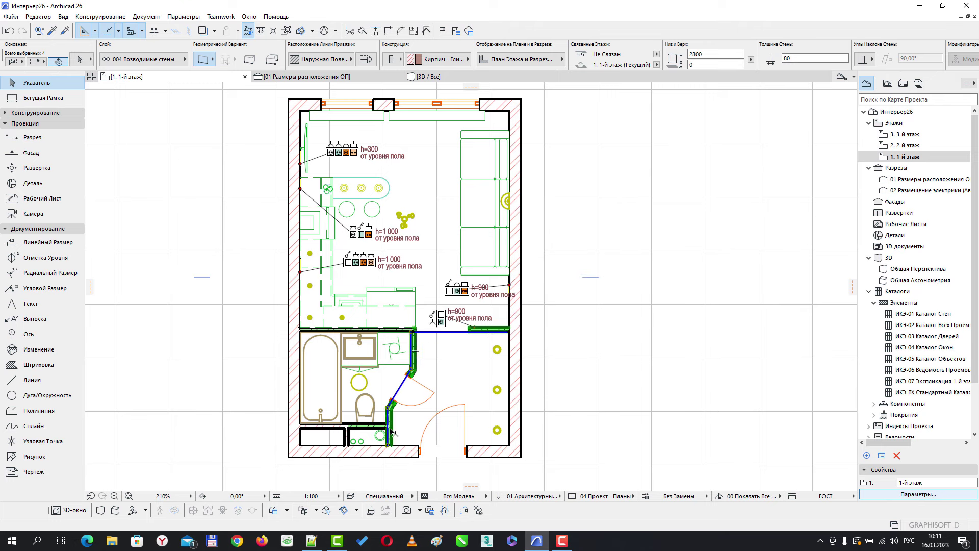
{"action": "left_click", "coordinate": [367, 428], "text": "shift"}
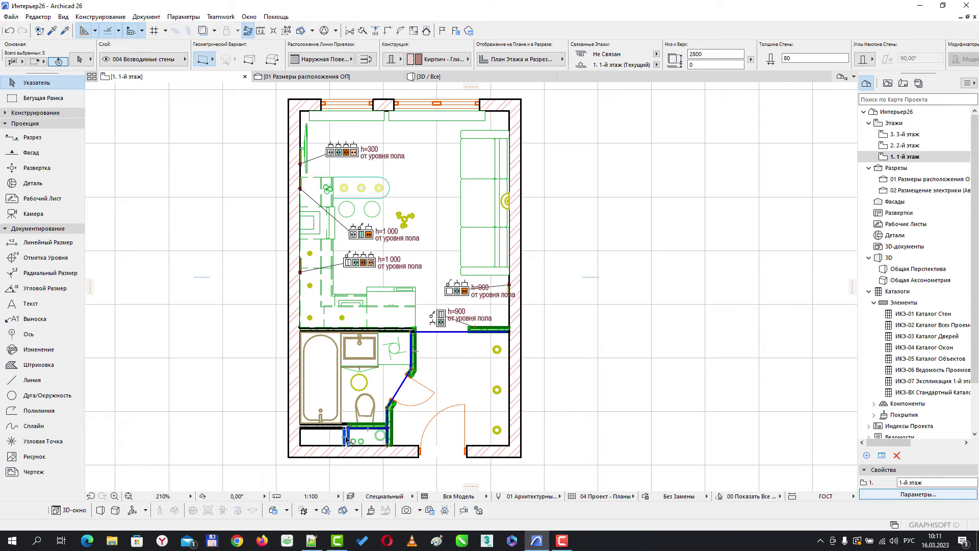
{"action": "left_click", "coordinate": [346, 439], "text": "shift"}
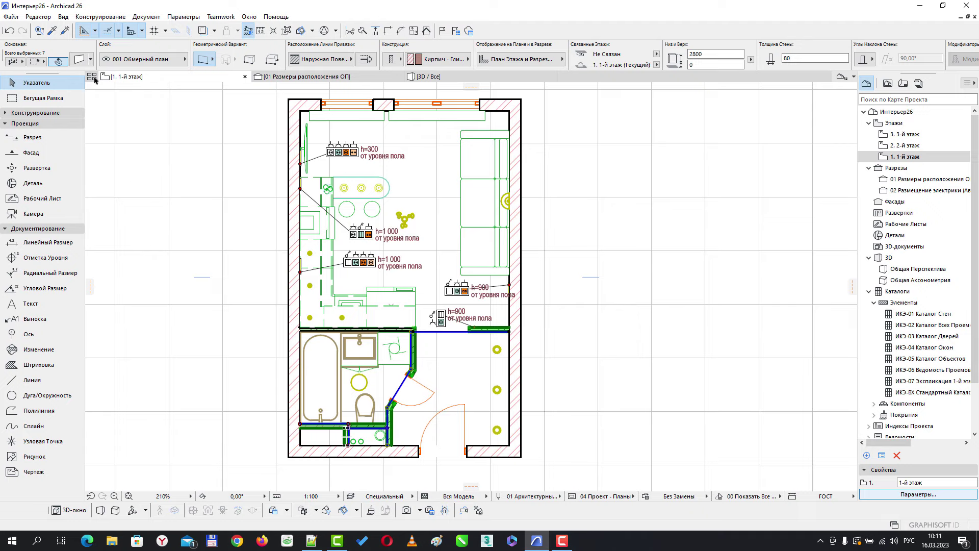
- Change the bathroom walls' cut-line pen from 47 (0.60 mm) to 21 (0.30 mm)
{"action": "key", "text": "ctrl+t"}
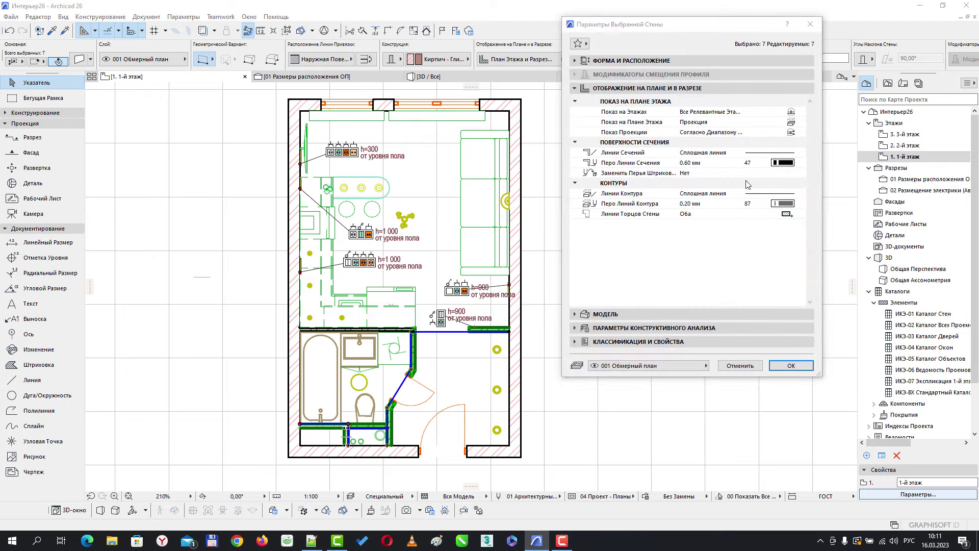
{"action": "left_click", "coordinate": [793, 163]}
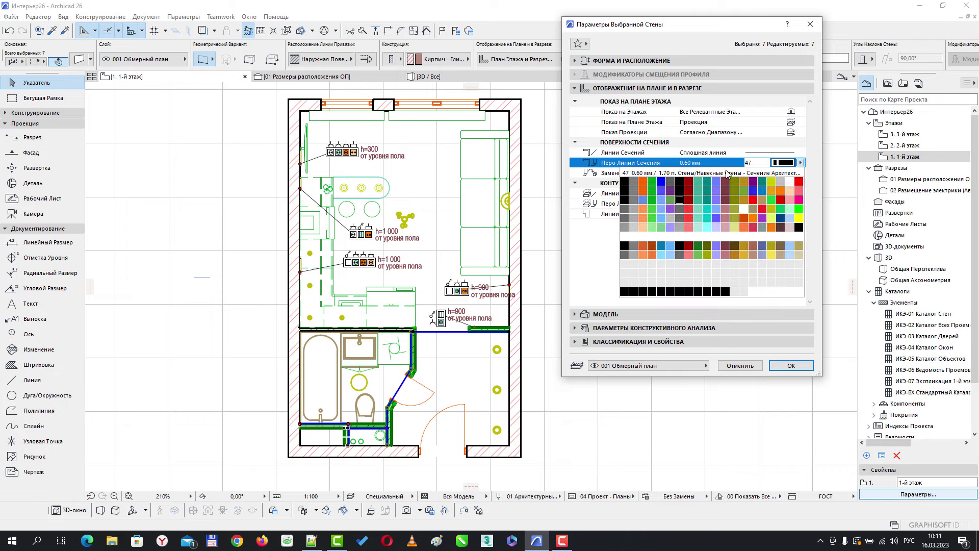
{"action": "left_click", "coordinate": [625, 189]}
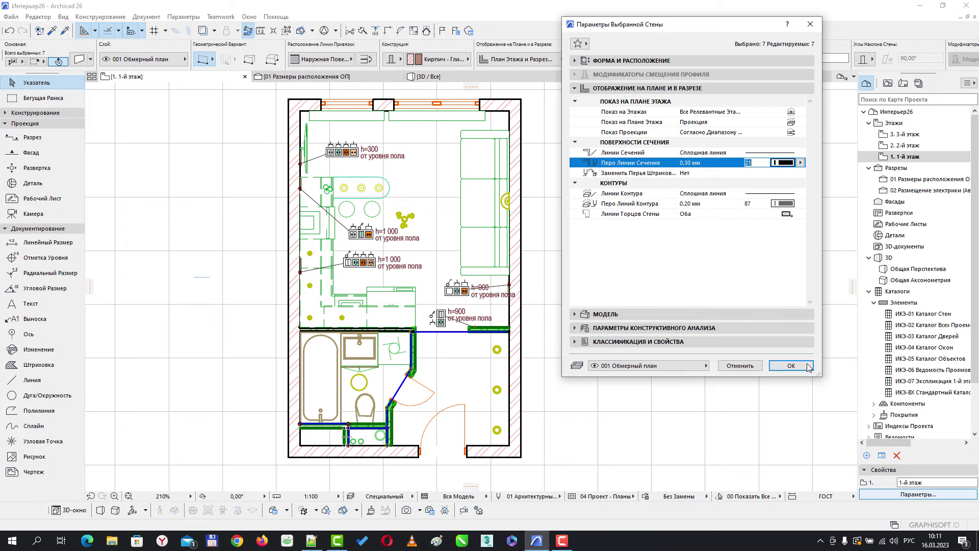
{"action": "left_click", "coordinate": [792, 365]}
{"action": "left_click", "coordinate": [591, 385]}
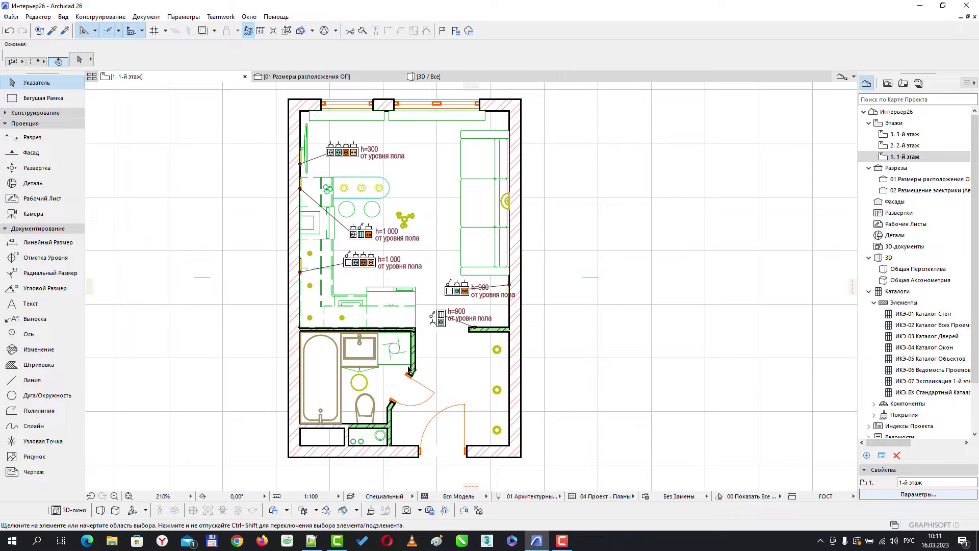
{"action": "scroll", "coordinate": [411, 371], "scroll_direction": "up", "scroll_amount": 3}
{"action": "scroll", "coordinate": [409, 369], "scroll_direction": "up", "scroll_amount": 2}
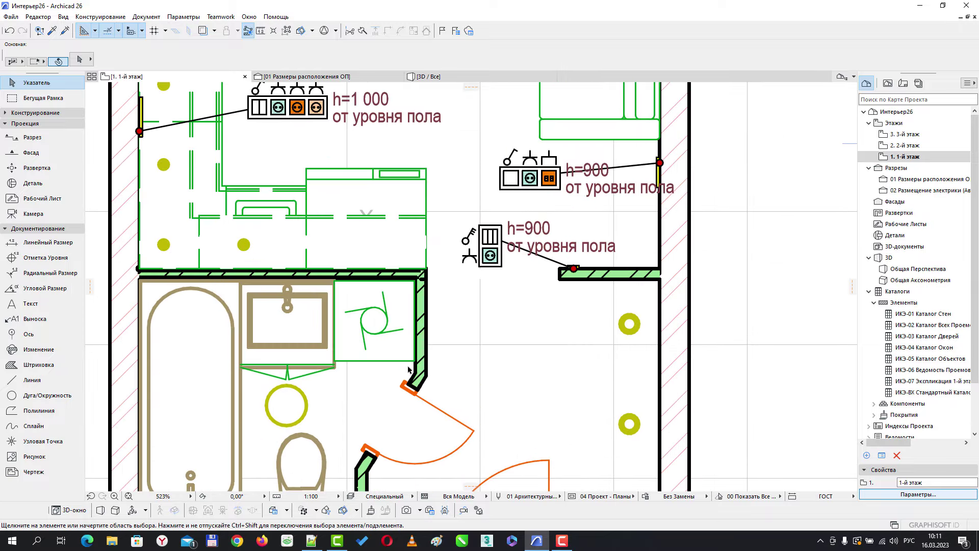
- Turn on True Line Weight in On-Screen View Options for the apartment plan
{"action": "scroll", "coordinate": [408, 370], "scroll_direction": "down", "scroll_amount": 2}
{"action": "scroll", "coordinate": [236, 324], "scroll_direction": "down", "scroll_amount": 2}
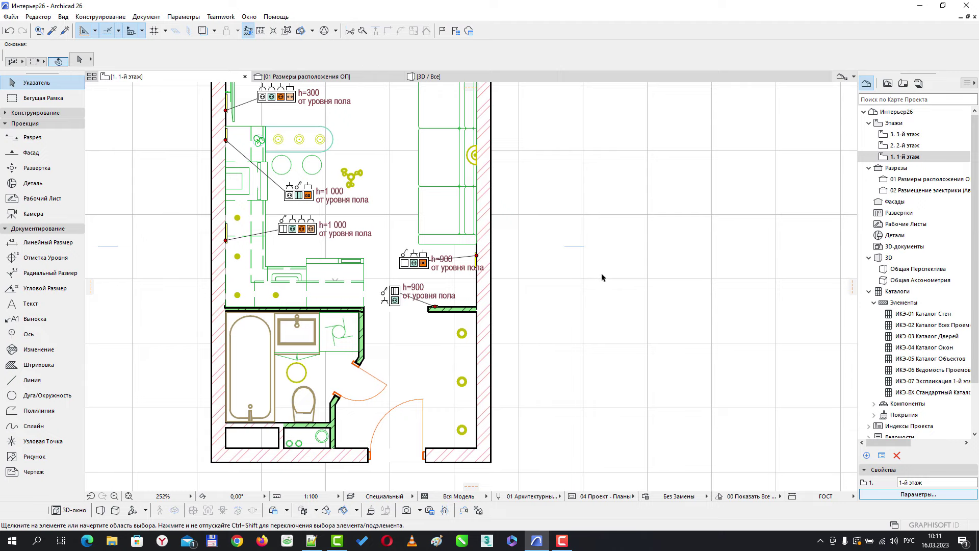
{"action": "scroll", "coordinate": [602, 278], "scroll_direction": "down", "scroll_amount": 1}
{"action": "middle_click_drag", "start_coordinate": [618, 267], "coordinate": [620, 302]}
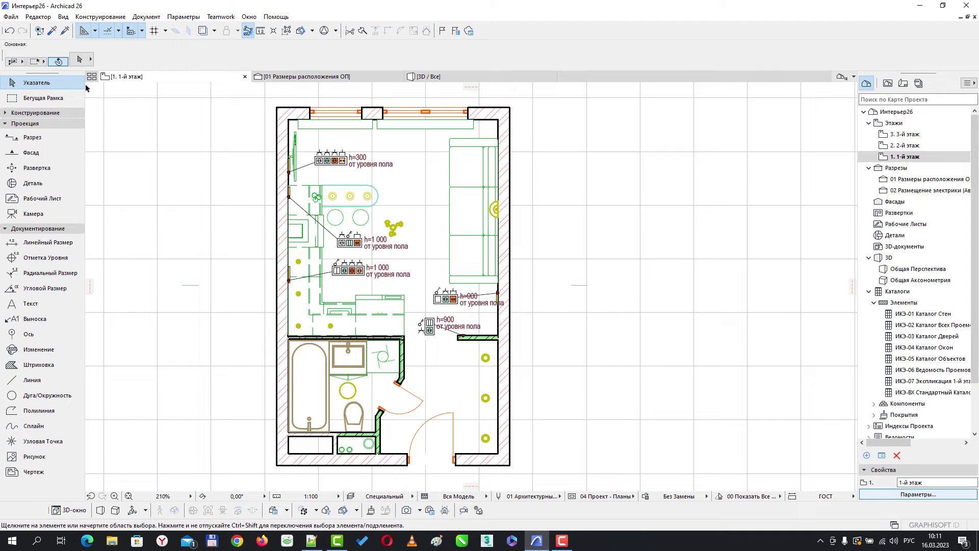
{"action": "left_click", "coordinate": [63, 17]}
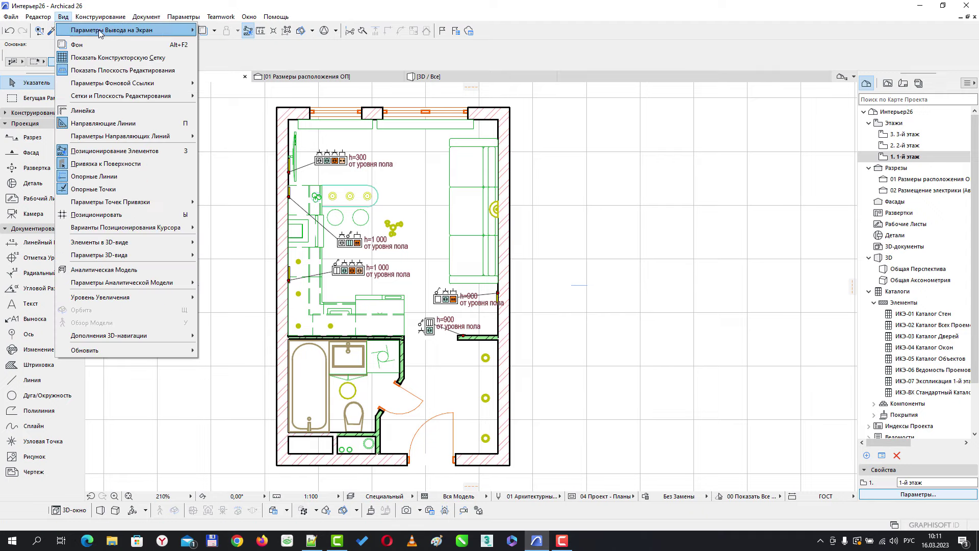
{"action": "mouse_move", "coordinate": [112, 30]}
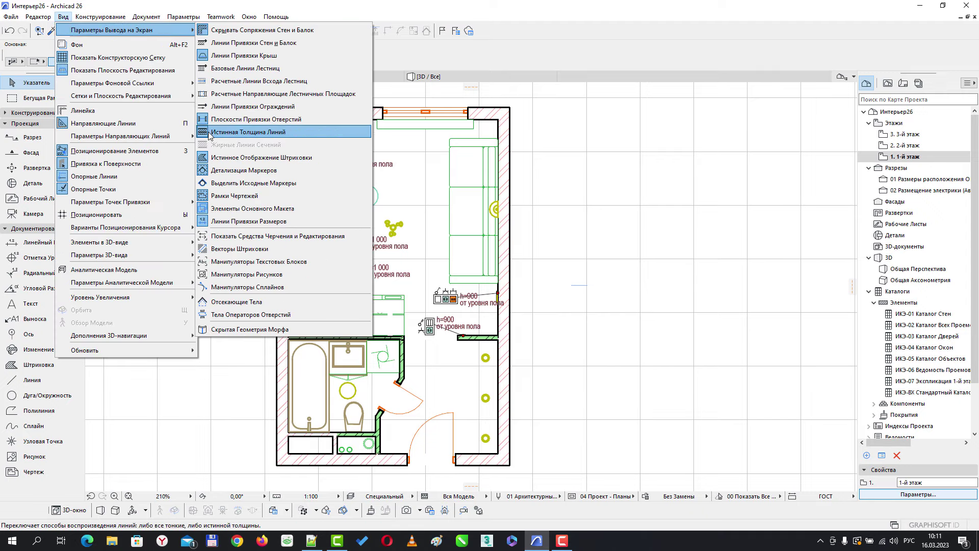
{"action": "left_click", "coordinate": [208, 132]}
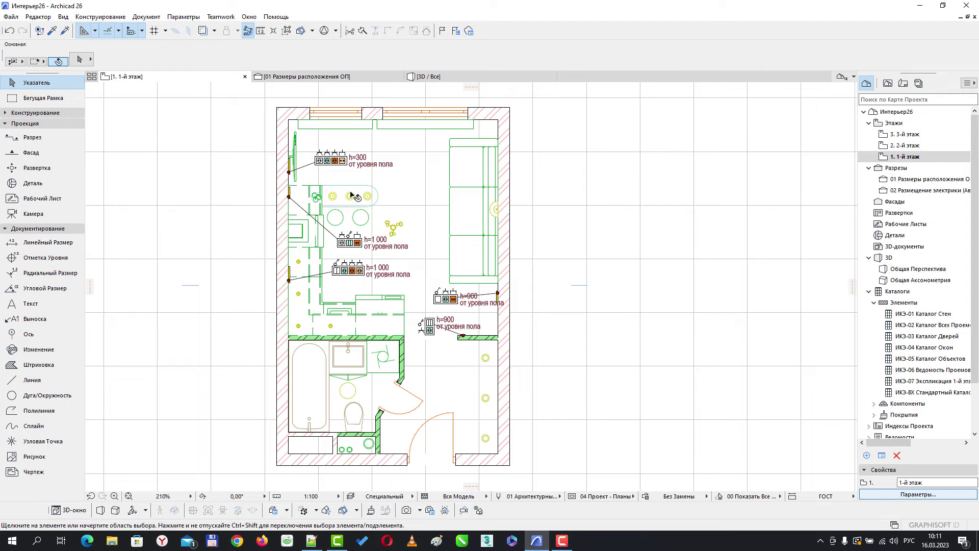
- Hide layer 015 План размещения электрики in Layer Settings
{"action": "key", "text": "ctrl+l"}
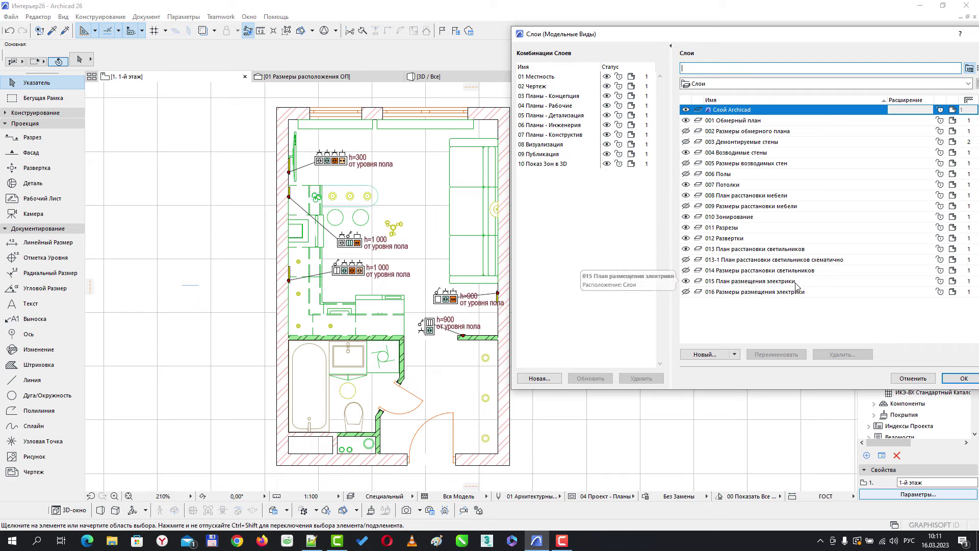
{"action": "left_click", "coordinate": [686, 282]}
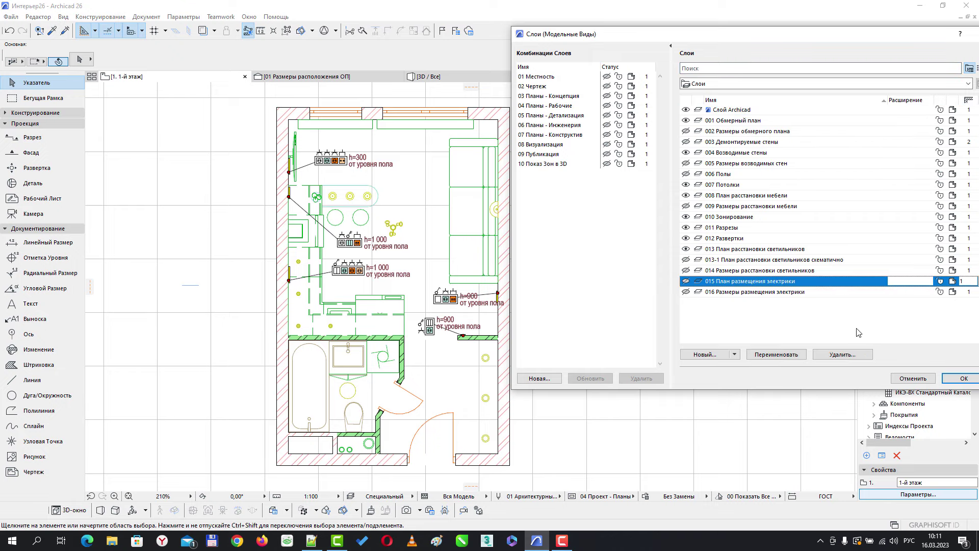
{"action": "left_click", "coordinate": [963, 378]}
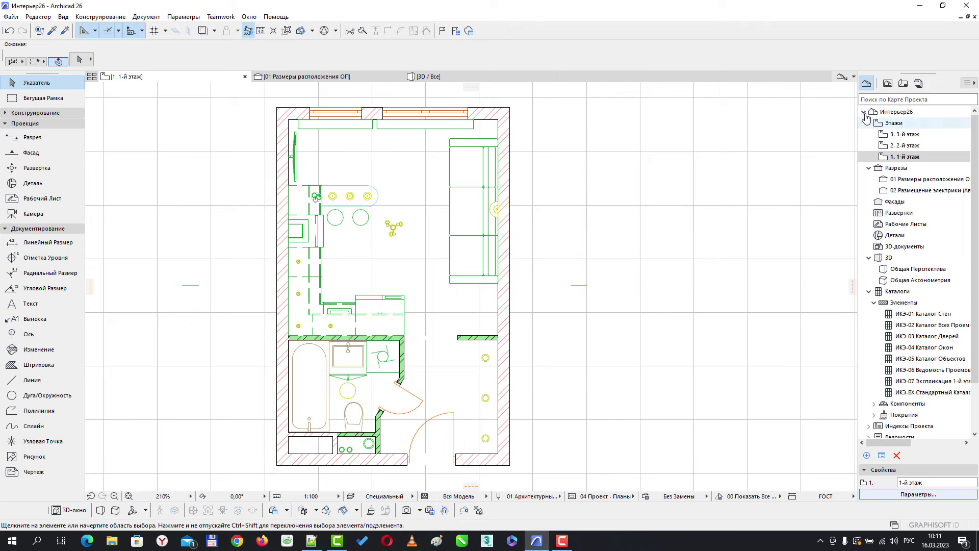
{"action": "left_click", "coordinate": [428, 77]}
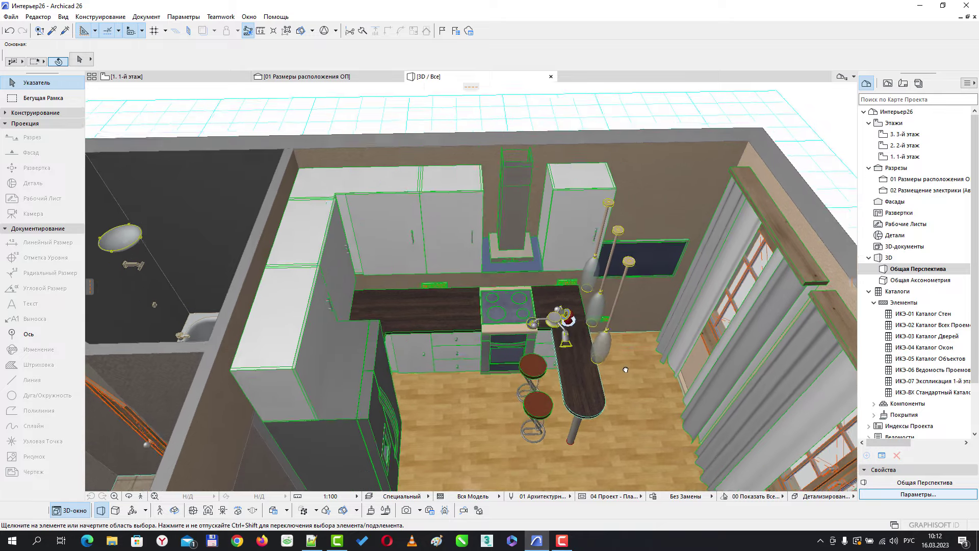
{"action": "middle_click_drag", "start_coordinate": [616, 405], "coordinate": [602, 378], "text": "shift"}
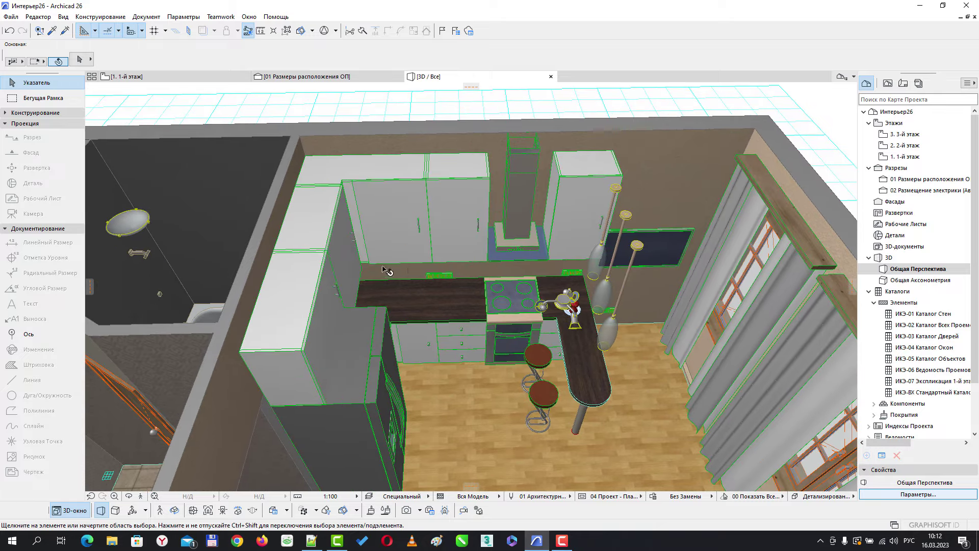
{"action": "left_click", "coordinate": [163, 77]}
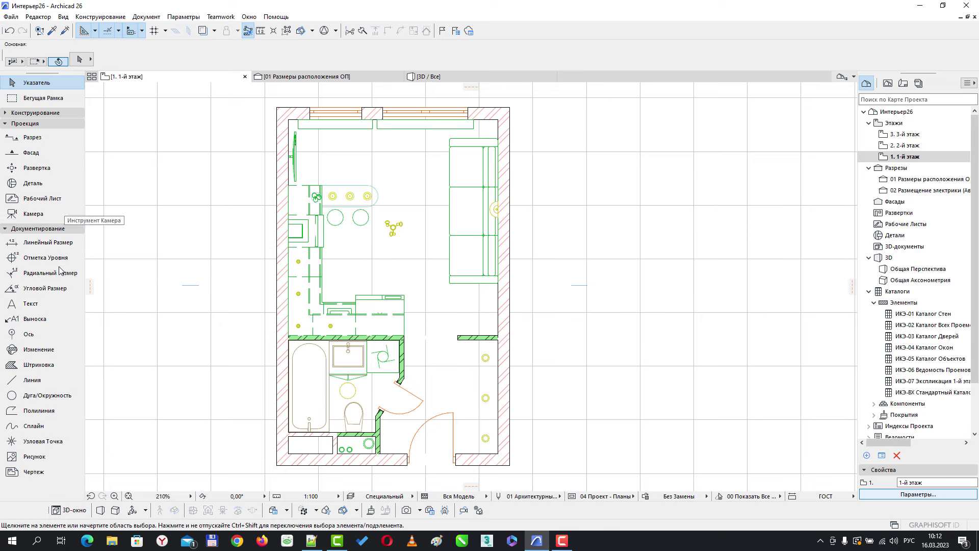
- Activate the Interior Elevation tool and set its default Reference ID to 001
{"action": "left_click", "coordinate": [17, 168]}
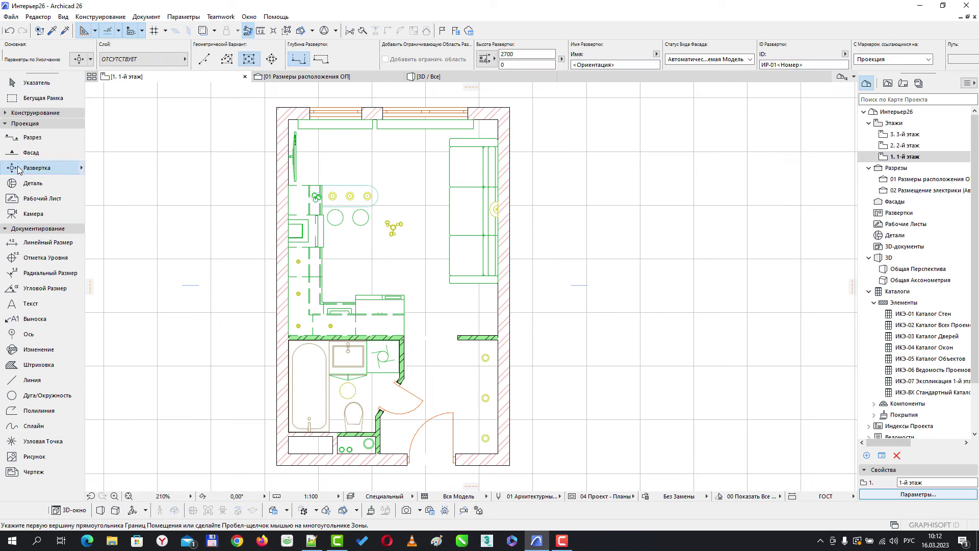
{"action": "double_click", "coordinate": [18, 168]}
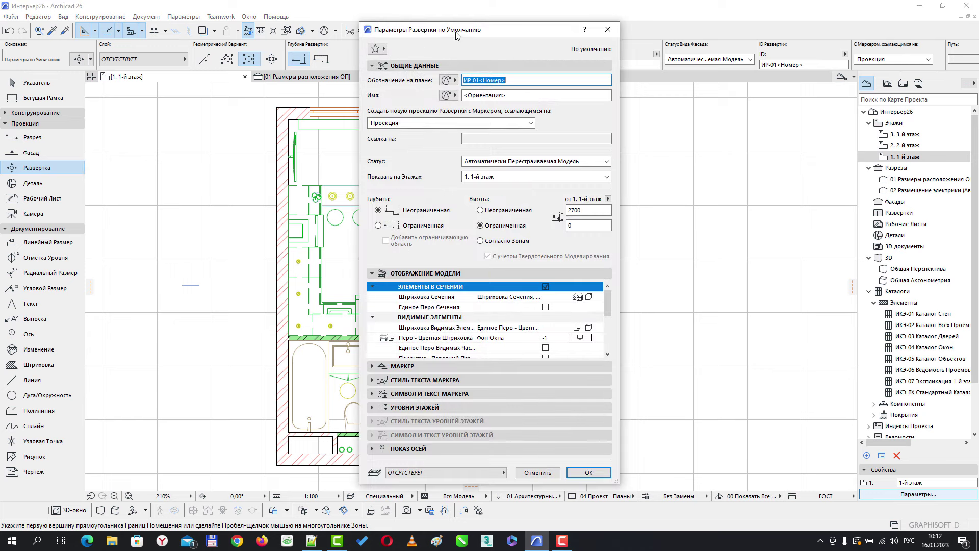
{"action": "mouse_move", "coordinate": [472, 36]}
{"action": "left_mouse_down"}
{"action": "mouse_move", "coordinate": [760, 46]}
{"action": "mouse_move", "coordinate": [635, 41]}
{"action": "left_mouse_up"}
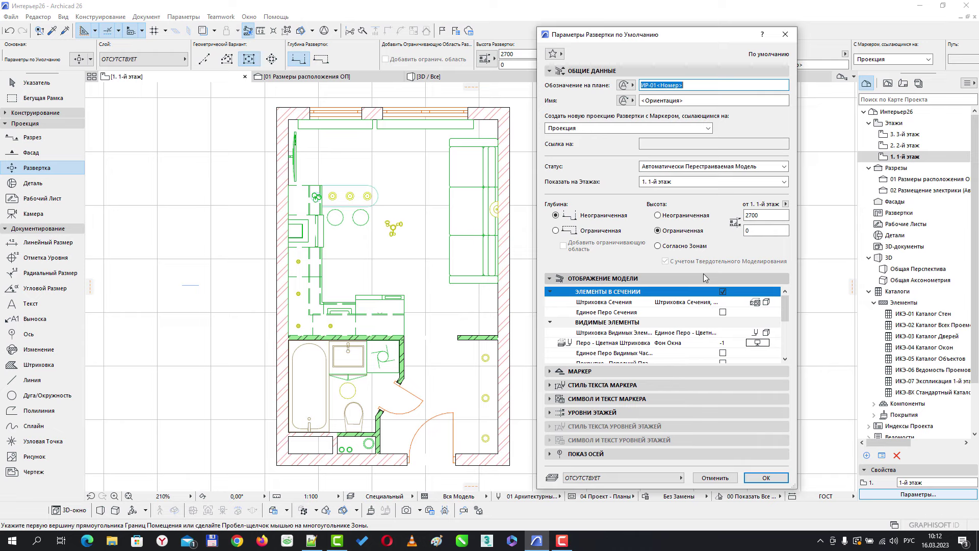
{"action": "left_click_drag", "start_coordinate": [663, 34], "coordinate": [651, 34]}
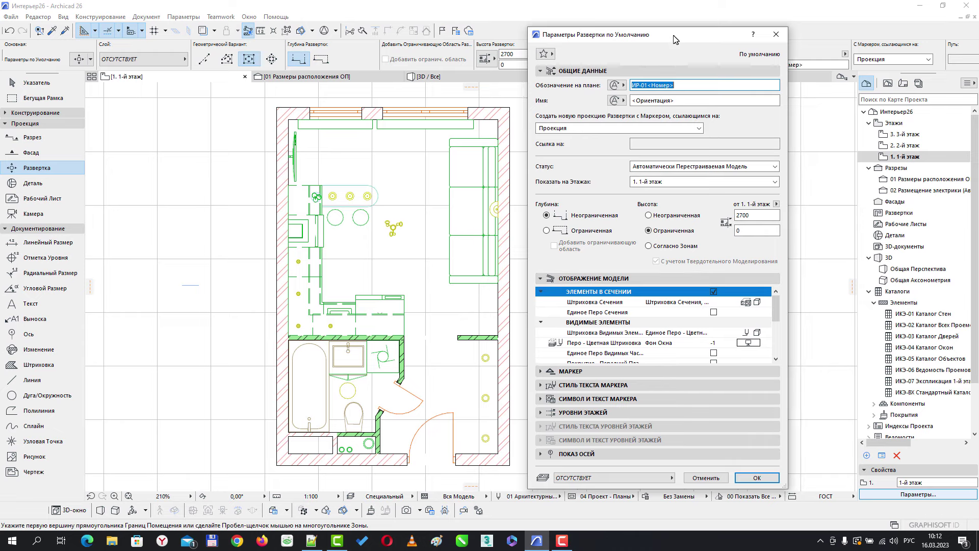
{"action": "left_click", "coordinate": [621, 85]}
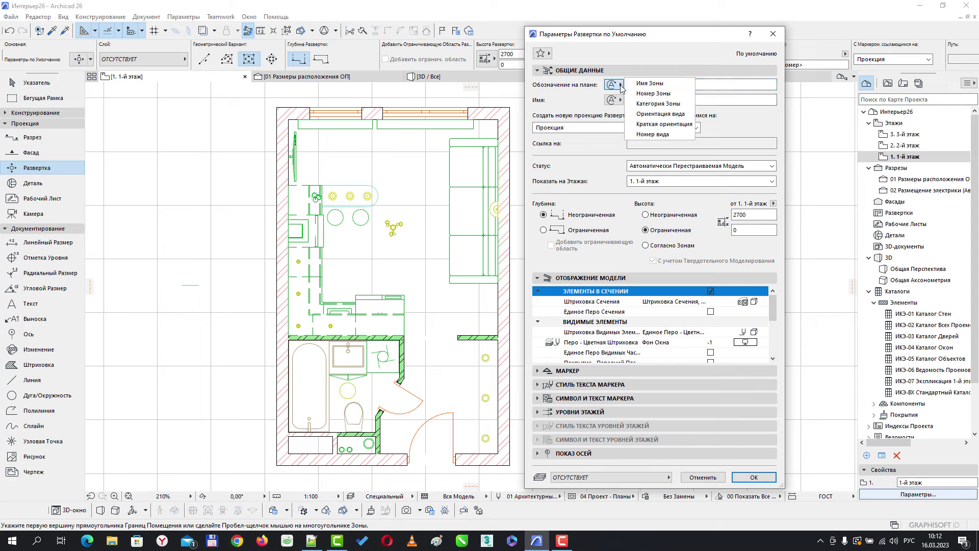
{"action": "left_click", "coordinate": [620, 85]}
{"action": "left_click", "coordinate": [688, 86]}
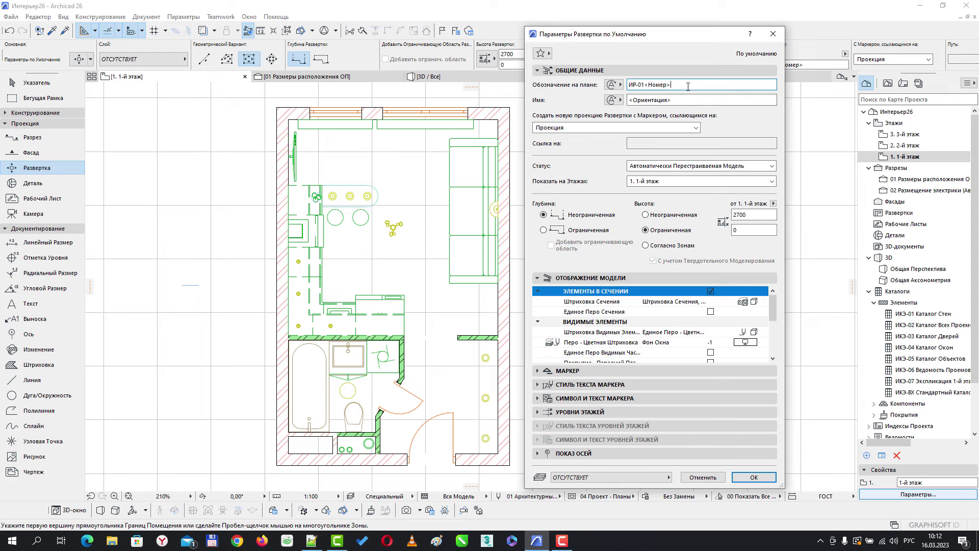
{"action": "key", "text": "ctrl+a"}
{"action": "type", "text": "00"}
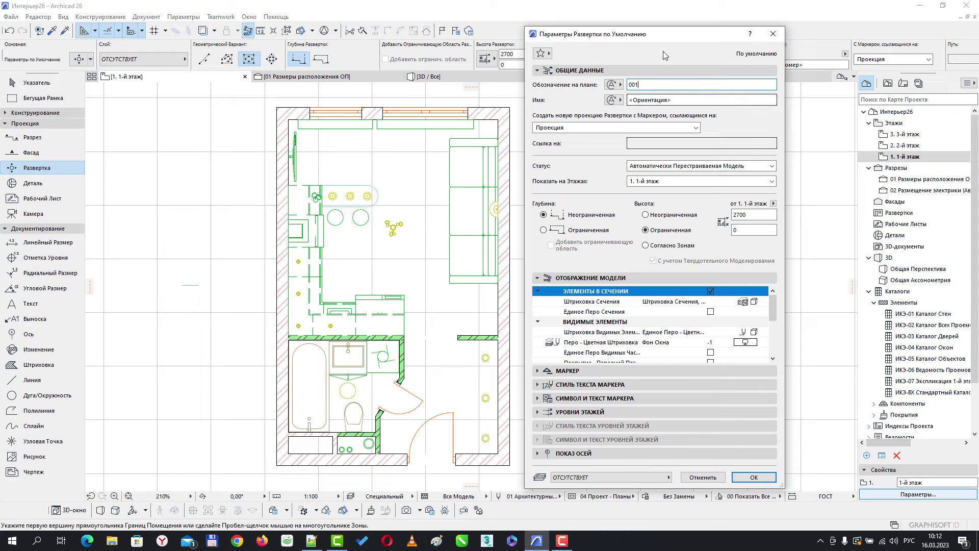
{"action": "key", "text": "Tab"}
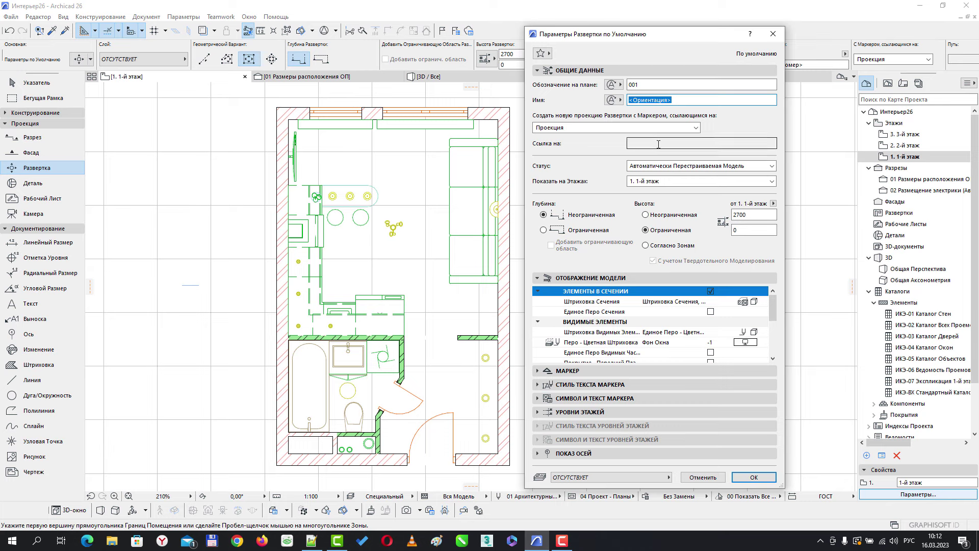
- Name the default elevation 'Развертка стен кухни' with a limited height of 2800 from 0
{"action": "type", "text": "Развертка стен кухни"}
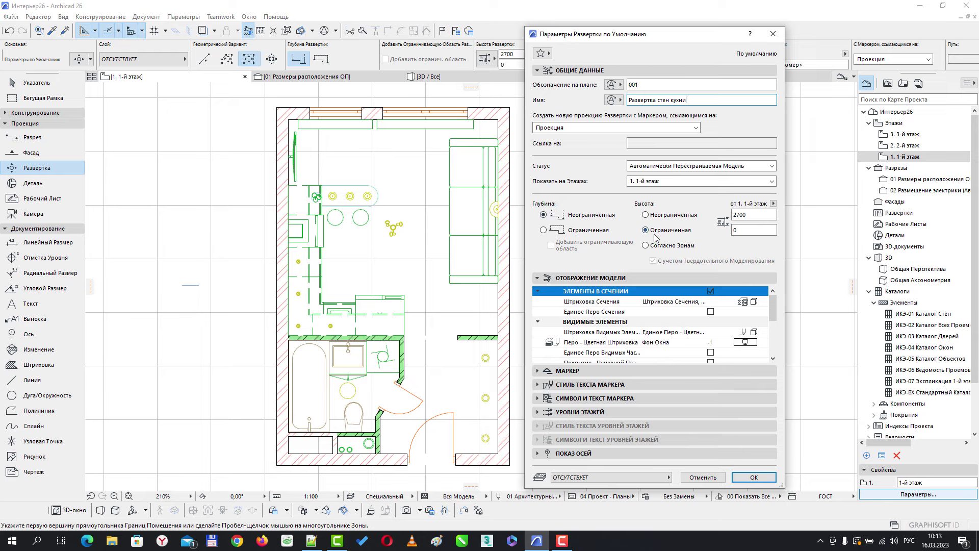
{"action": "double_click", "coordinate": [740, 234]}
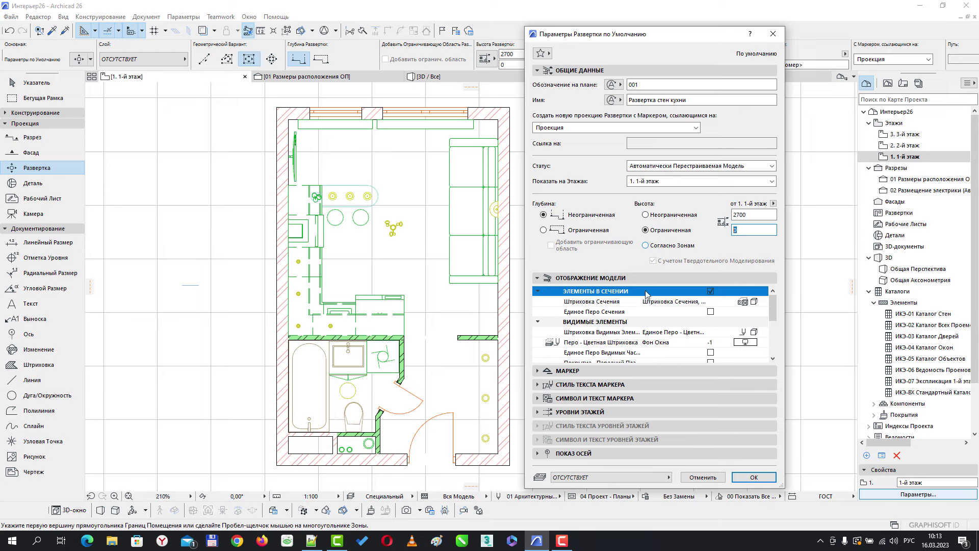
{"action": "double_click", "coordinate": [743, 215]}
{"action": "left_click", "coordinate": [765, 215]}
{"action": "left_click_drag", "start_coordinate": [760, 215], "coordinate": [690, 214]}
{"action": "type", "text": "80"}
{"action": "left_click", "coordinate": [709, 249]}
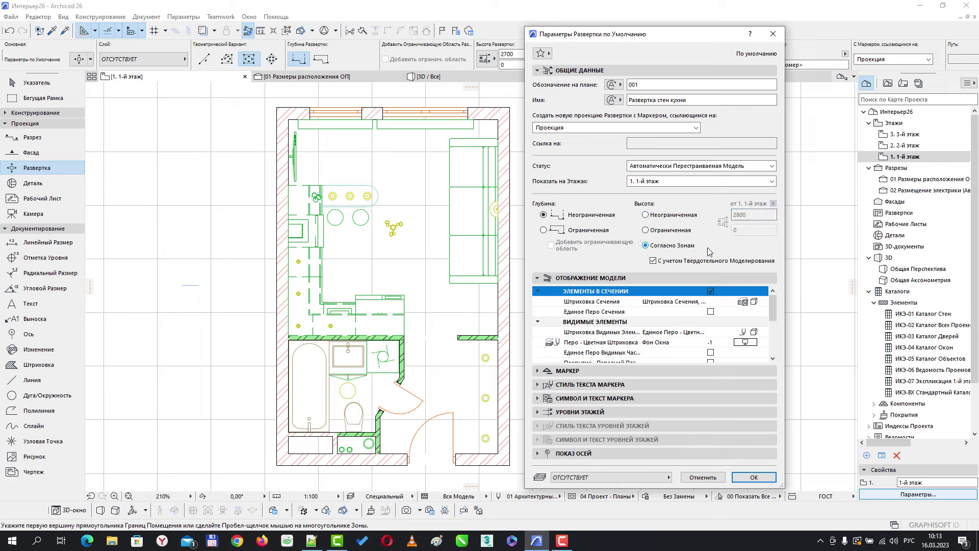
{"action": "left_click", "coordinate": [655, 231]}
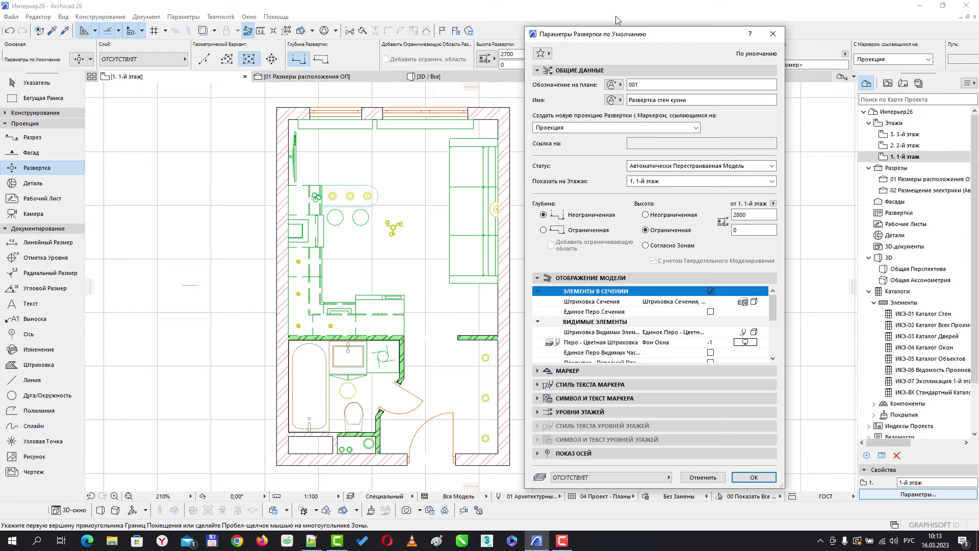
{"action": "left_click_drag", "start_coordinate": [643, 37], "coordinate": [613, 11]}
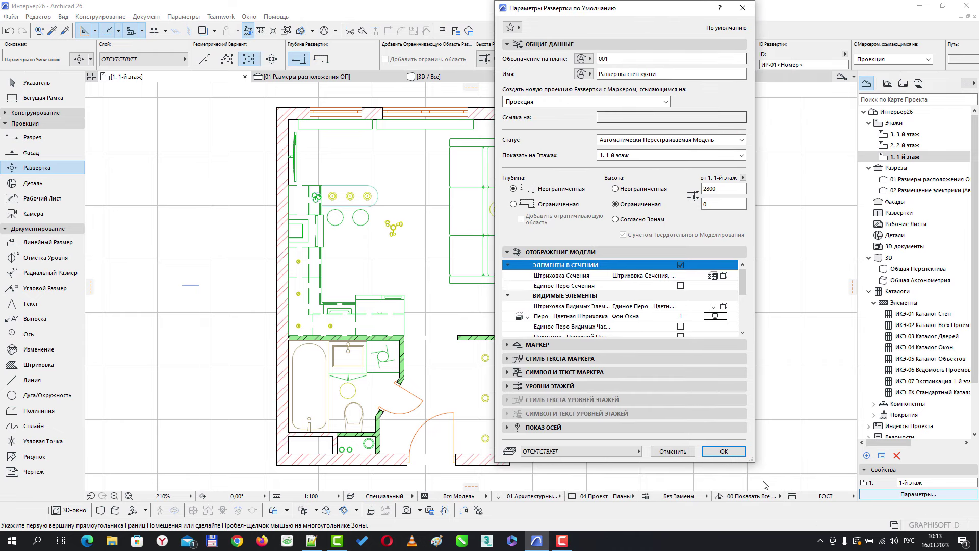
- Set Visible Elements hatching to Surface Texture with Shading
{"action": "left_click_drag", "start_coordinate": [753, 462], "coordinate": [775, 503]}
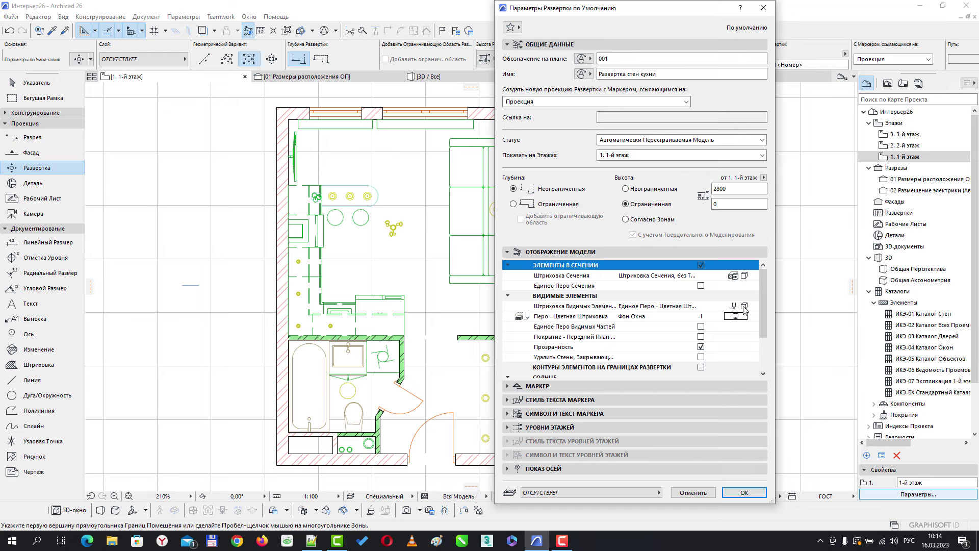
{"action": "left_click", "coordinate": [722, 308]}
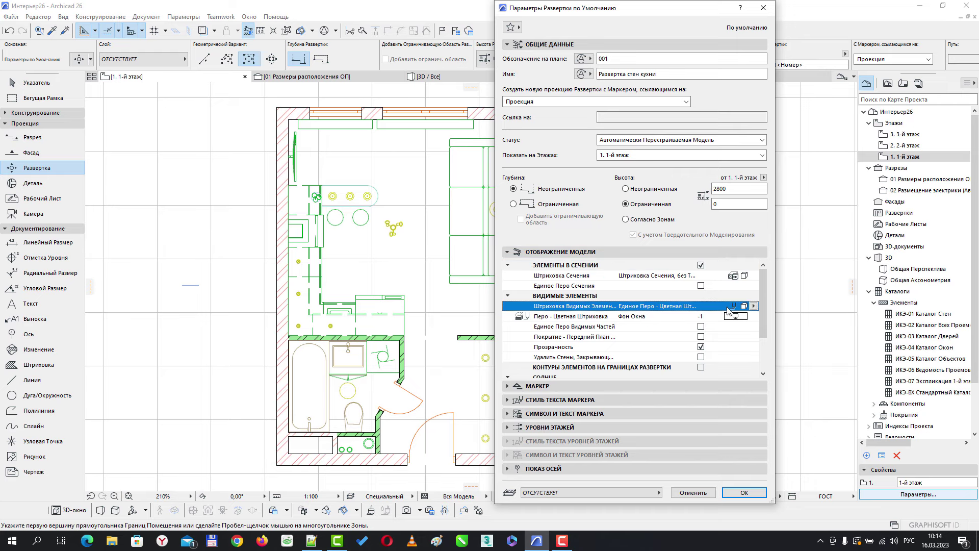
{"action": "left_click", "coordinate": [754, 306]}
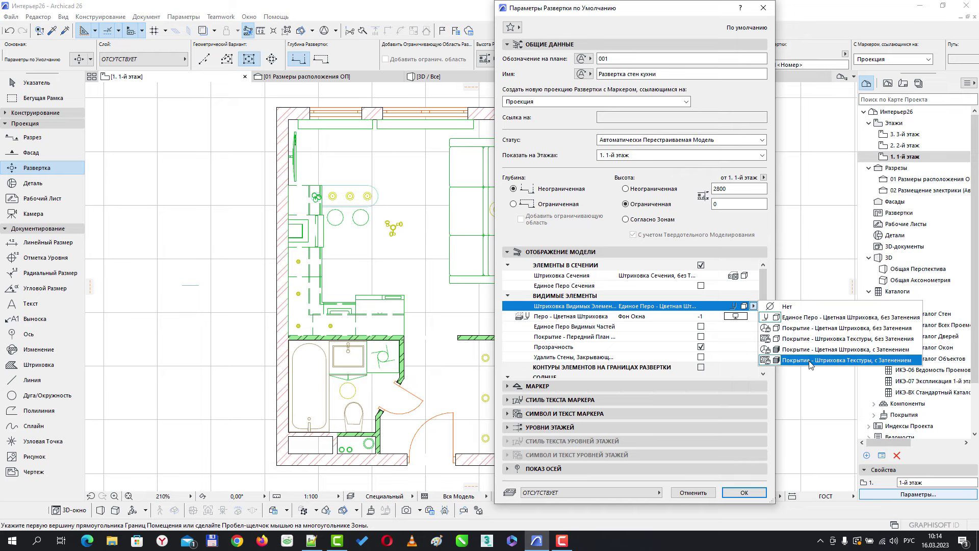
{"action": "left_click", "coordinate": [863, 363]}
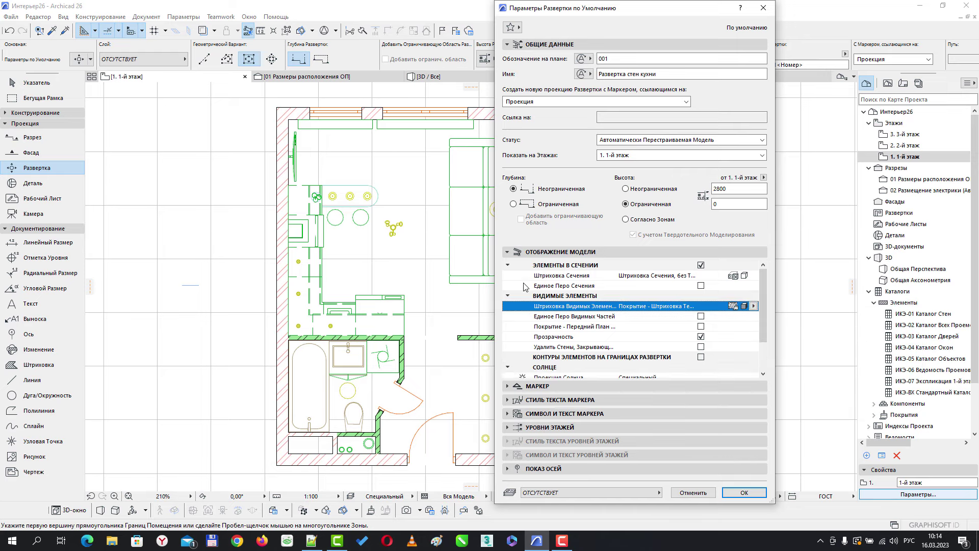
- Enable Uniform Cut Pen with pen 1 (0.15 mm) and place elevations on layer 012 Развертки
{"action": "left_click", "coordinate": [702, 287]}
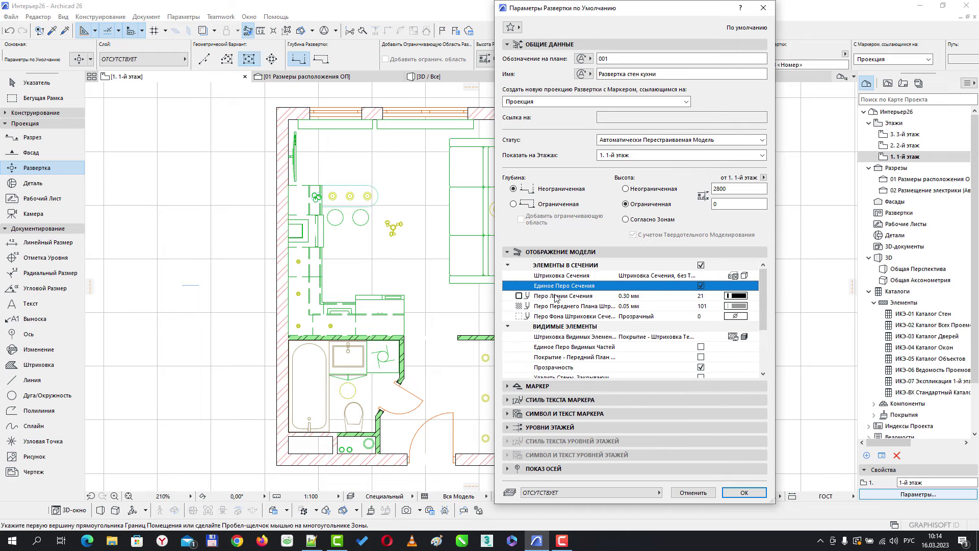
{"action": "left_click", "coordinate": [687, 300]}
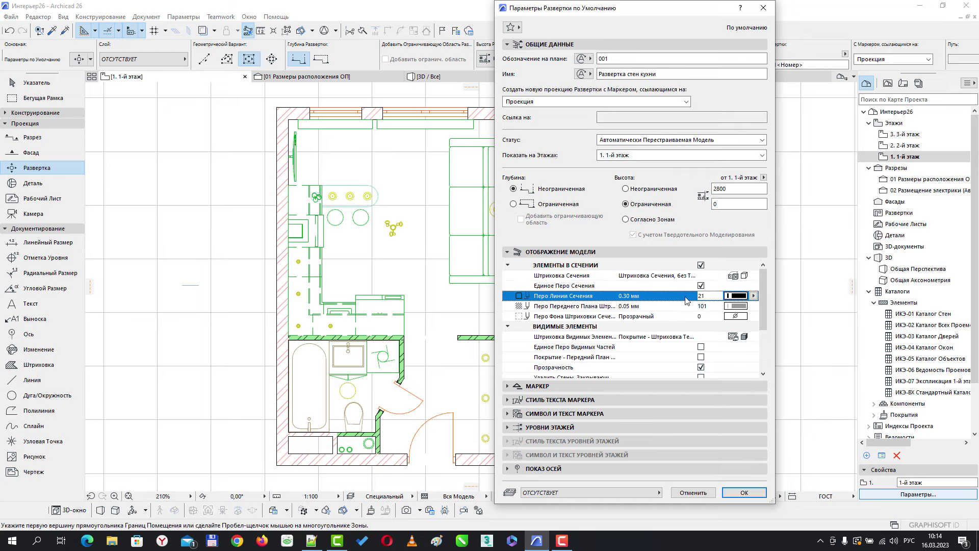
{"action": "left_click", "coordinate": [754, 296]}
{"action": "type", "text": "1"}
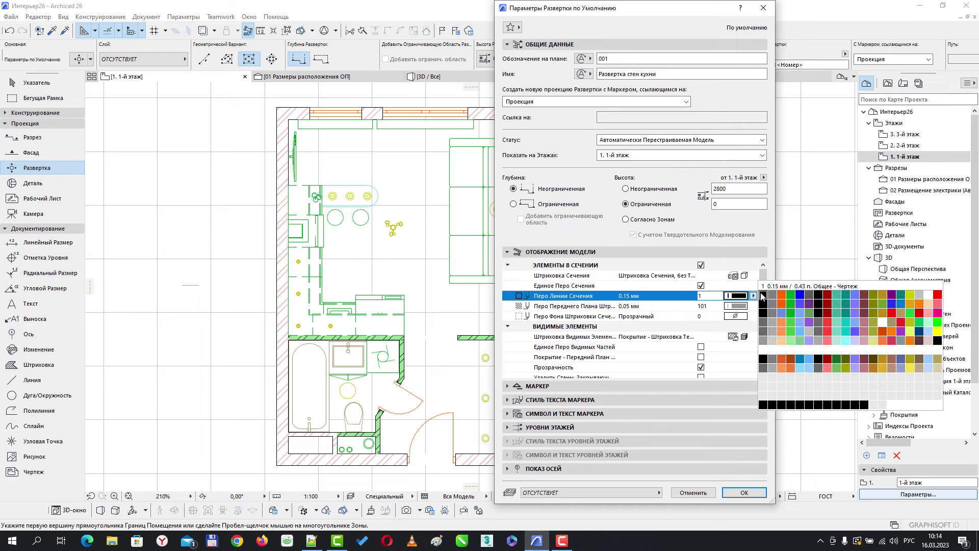
{"action": "left_click", "coordinate": [763, 295]}
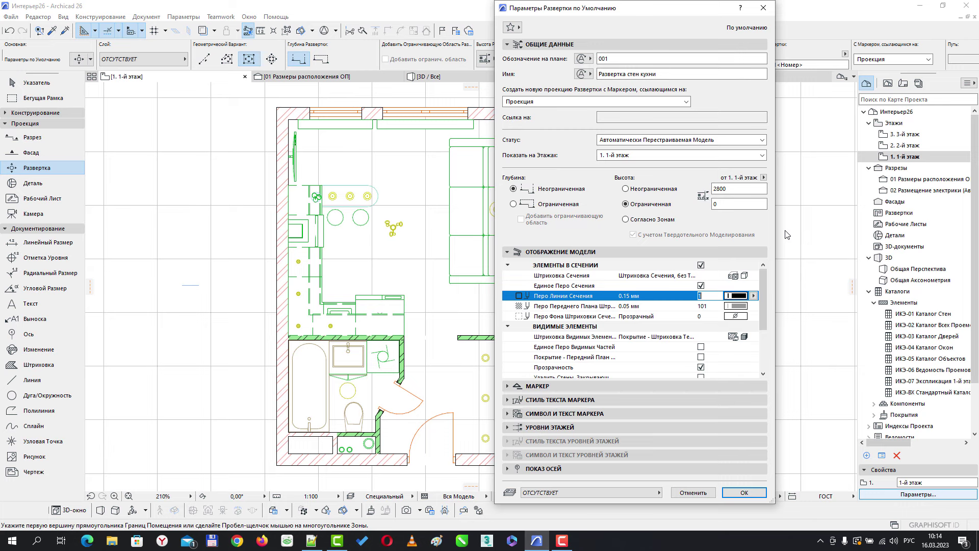
{"action": "left_click", "coordinate": [644, 491]}
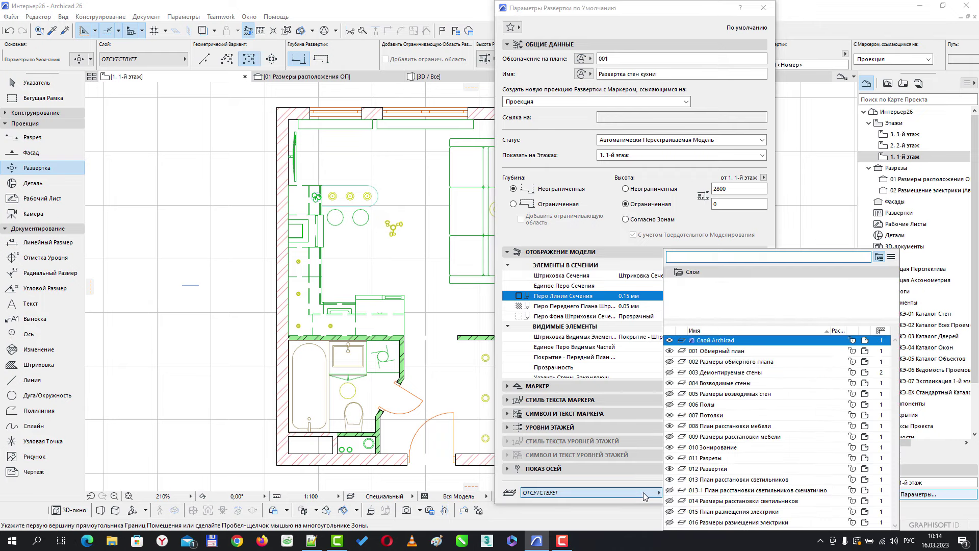
{"action": "left_click", "coordinate": [722, 471]}
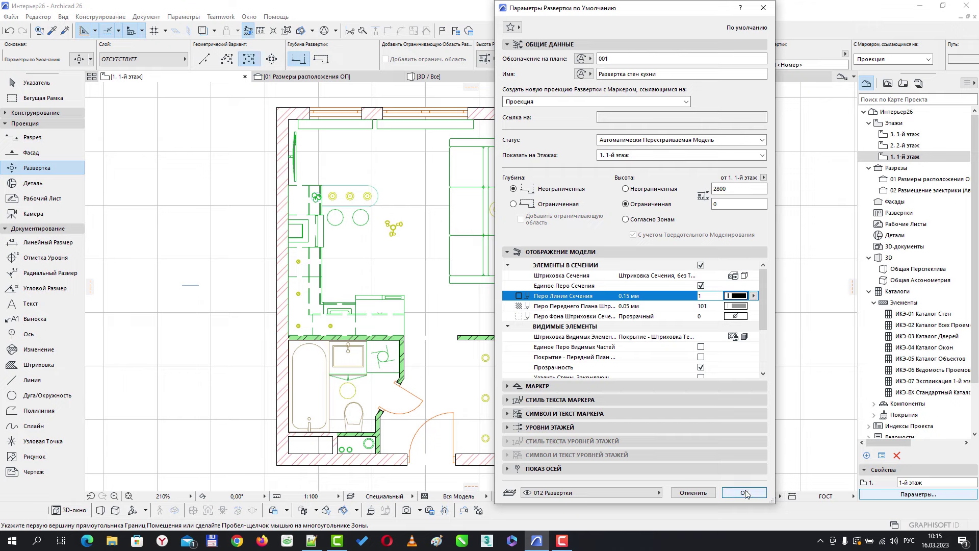
- Accept default elevation settings and draw the kitchen boundary rectangle, about 3900 by 4000, corner to corner
{"action": "left_click", "coordinate": [745, 493]}
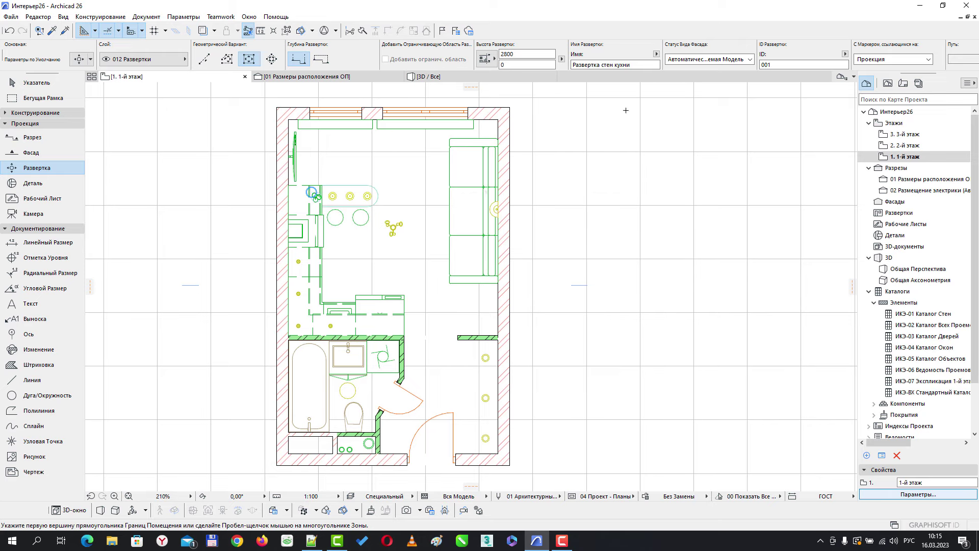
{"action": "left_click", "coordinate": [288, 119]}
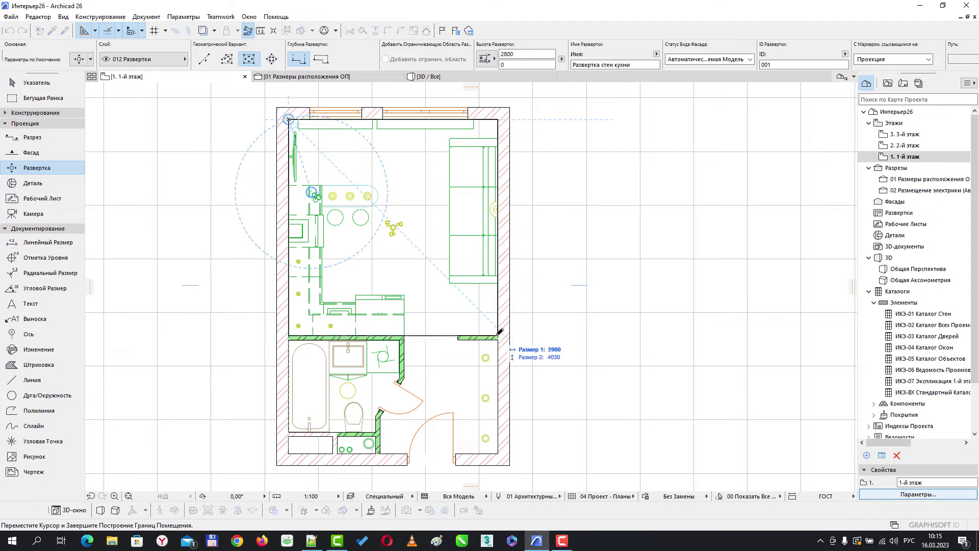
{"action": "scroll", "coordinate": [499, 331], "scroll_direction": "up", "scroll_amount": 3}
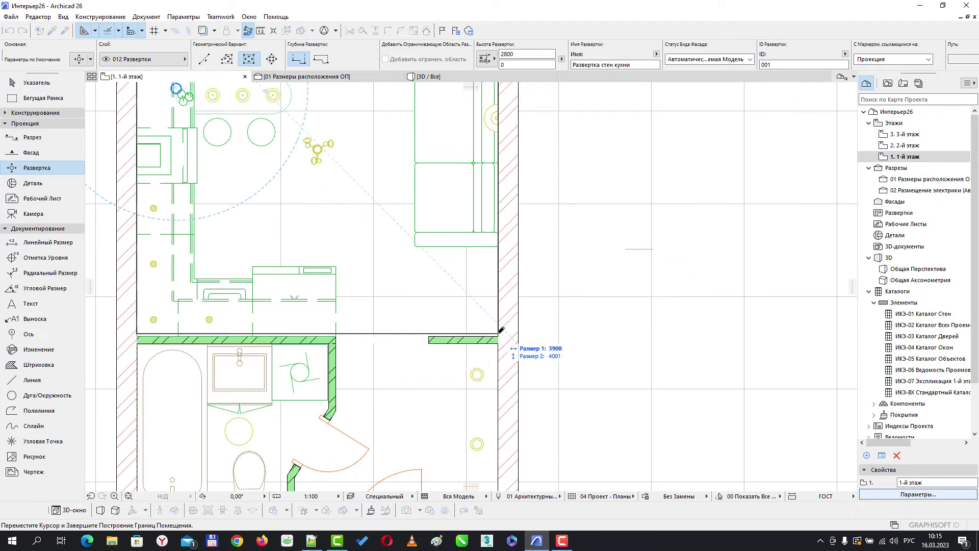
{"action": "left_click", "coordinate": [500, 332]}
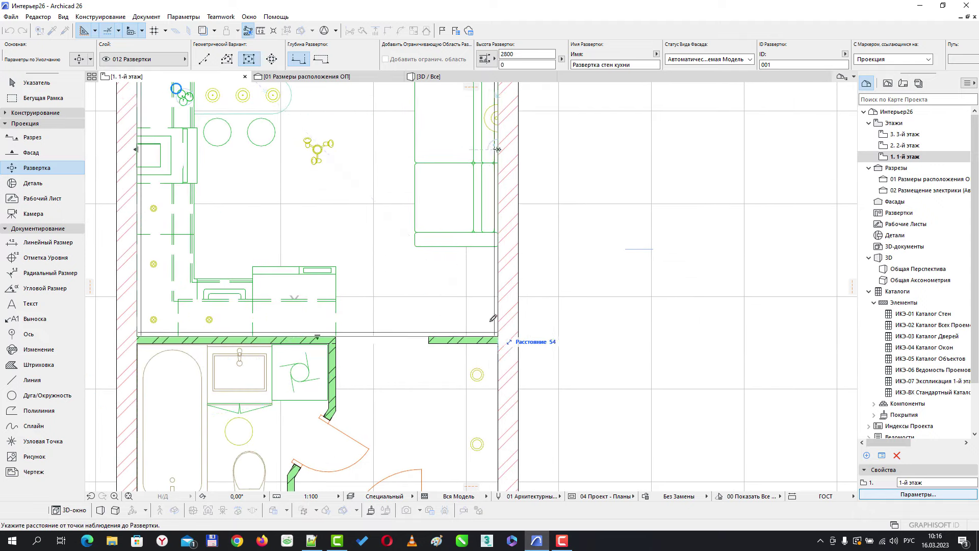
- Set the viewpoint distance inside the kitchen and place elevation marker 001 for all four walls
{"action": "scroll", "coordinate": [485, 311], "scroll_direction": "down", "scroll_amount": 2}
{"action": "scroll", "coordinate": [480, 304], "scroll_direction": "down", "scroll_amount": 1}
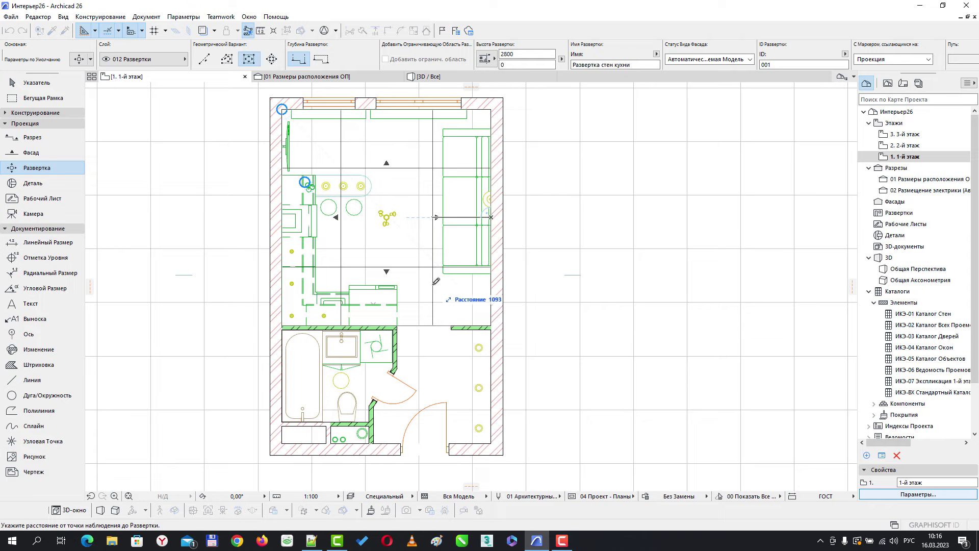
{"action": "left_click", "coordinate": [436, 281]}
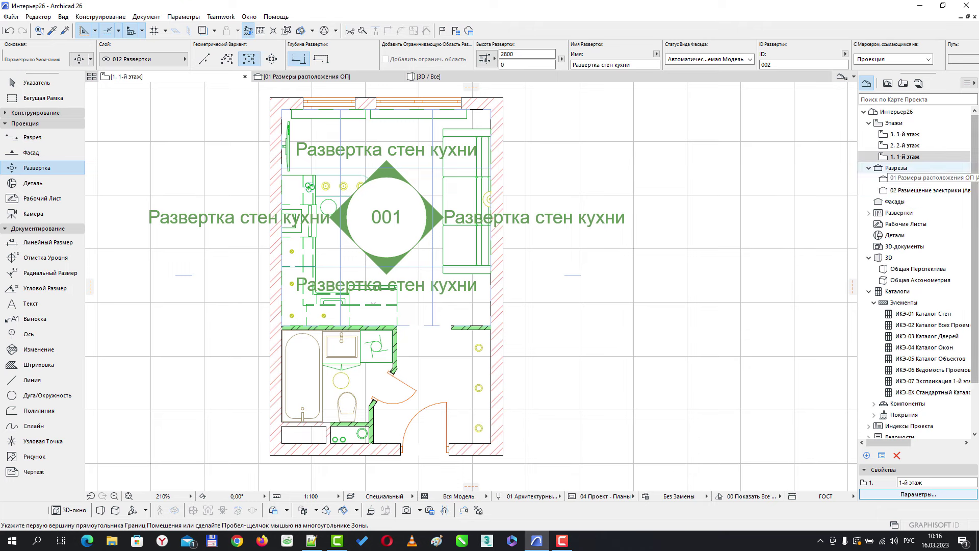
- Select the kitchen elevation 001 marker with the Arrow tool
{"action": "left_click", "coordinate": [31, 82]}
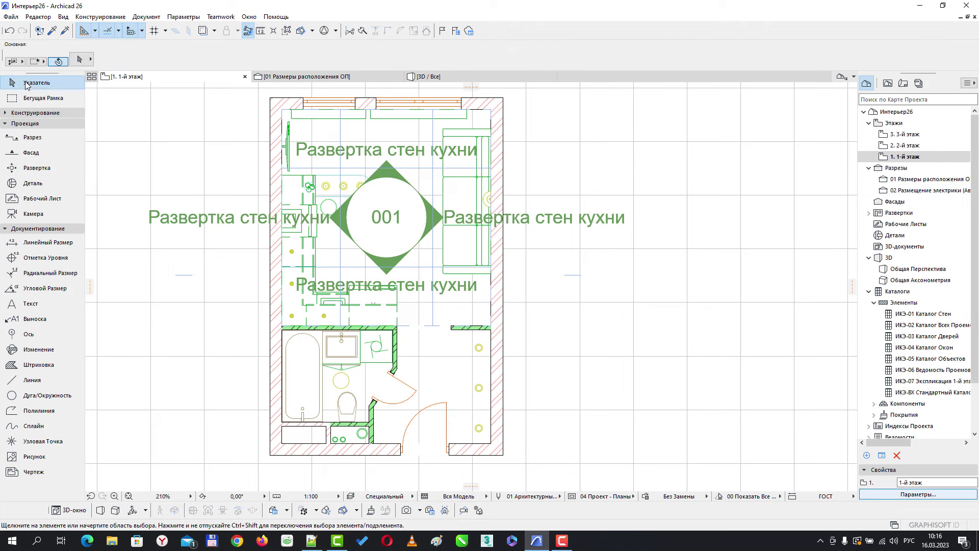
{"action": "left_click", "coordinate": [347, 220]}
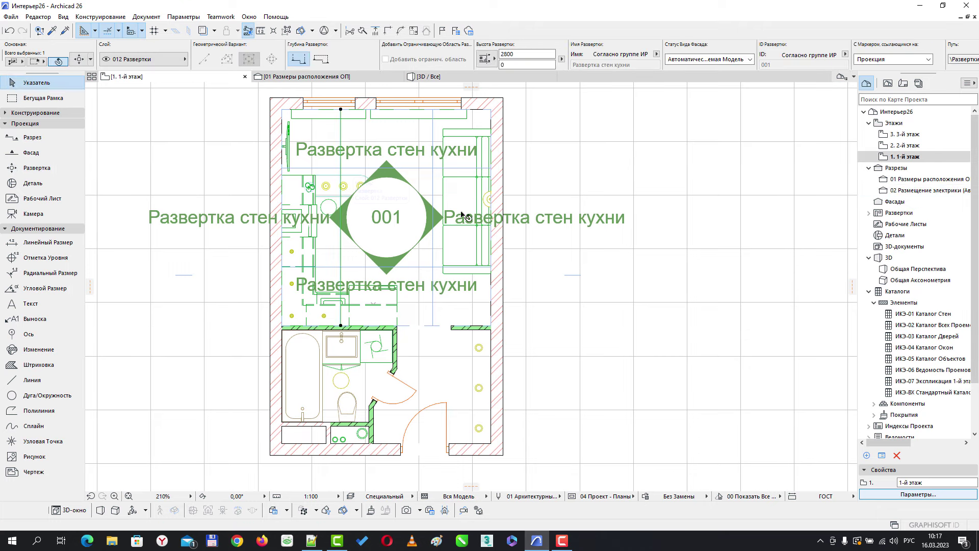
{"action": "left_click", "coordinate": [558, 224]}
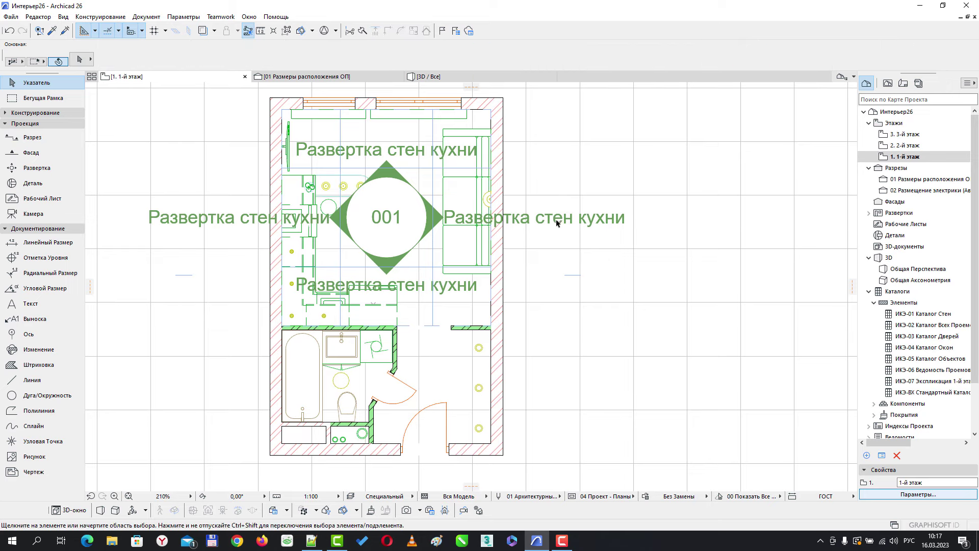
{"action": "left_click", "coordinate": [400, 177]}
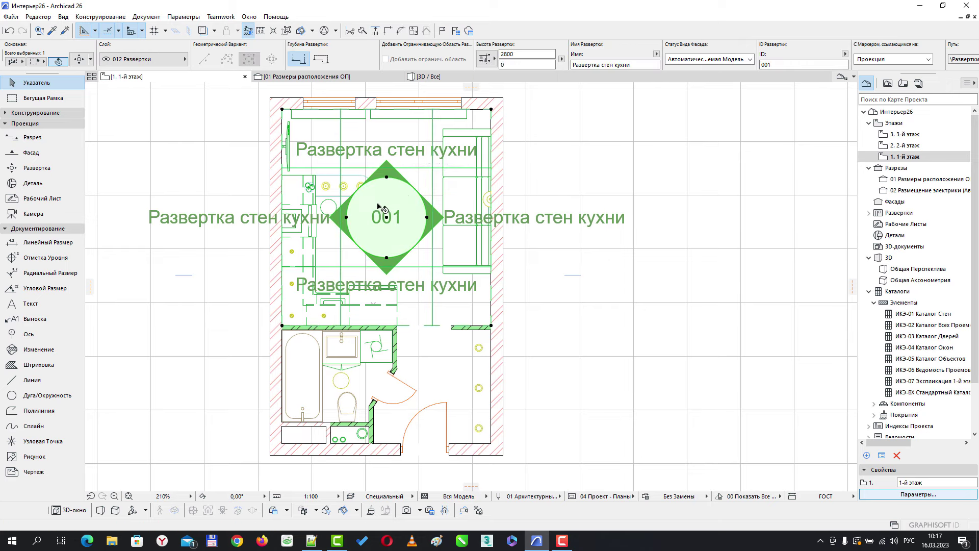
- In Selected Elevation Settings, set the marker type to No Marker and apply
{"action": "left_click", "coordinate": [79, 60]}
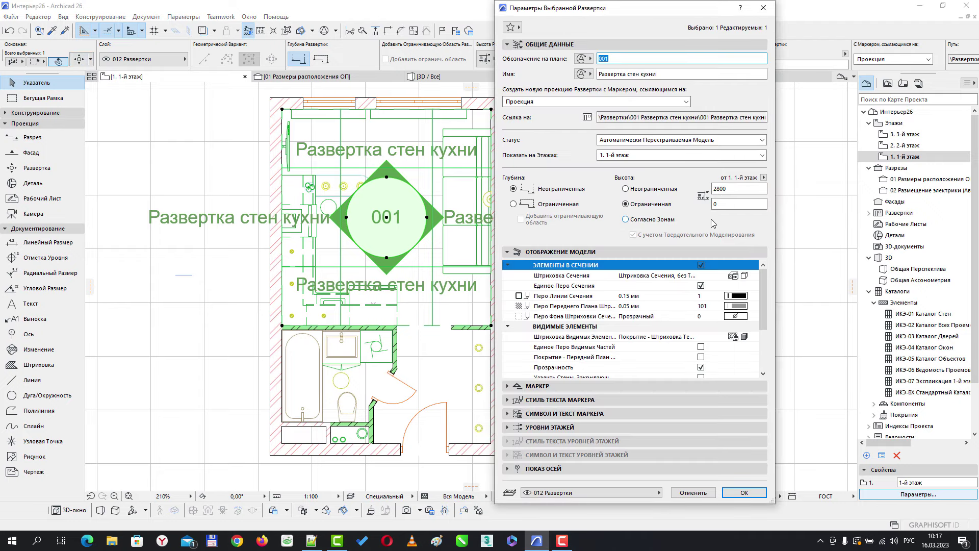
{"action": "left_click", "coordinate": [509, 387]}
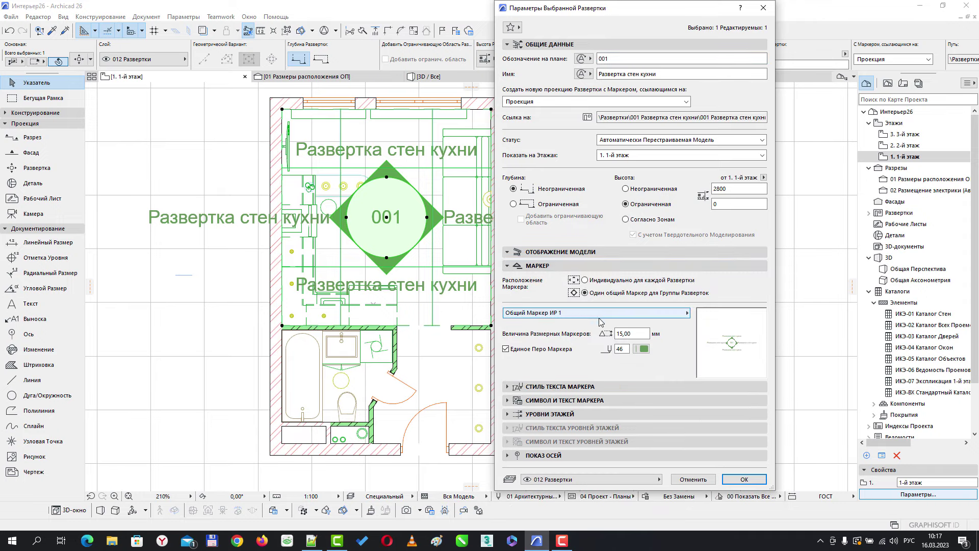
{"action": "left_click", "coordinate": [689, 314]}
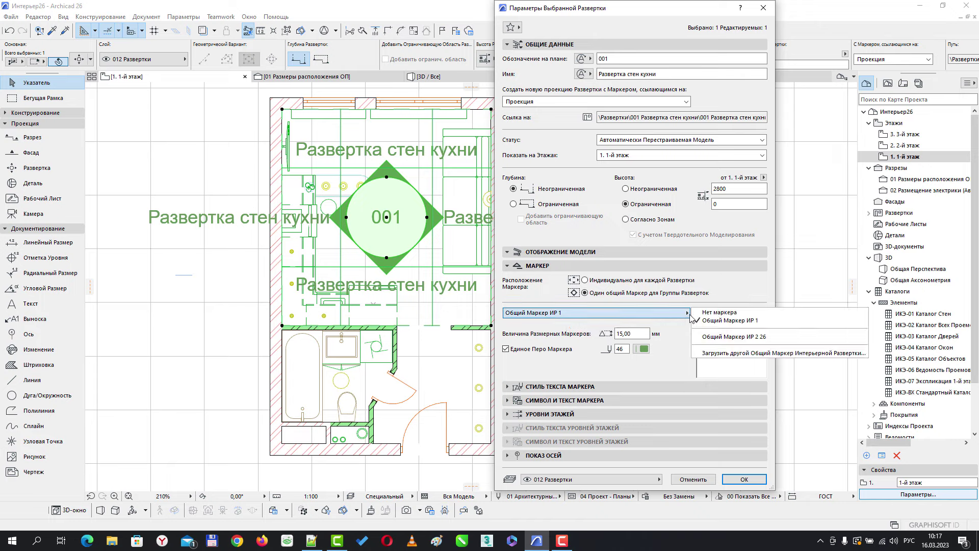
{"action": "left_click", "coordinate": [714, 339]}
{"action": "left_click", "coordinate": [743, 359], "text": "ctrl"}
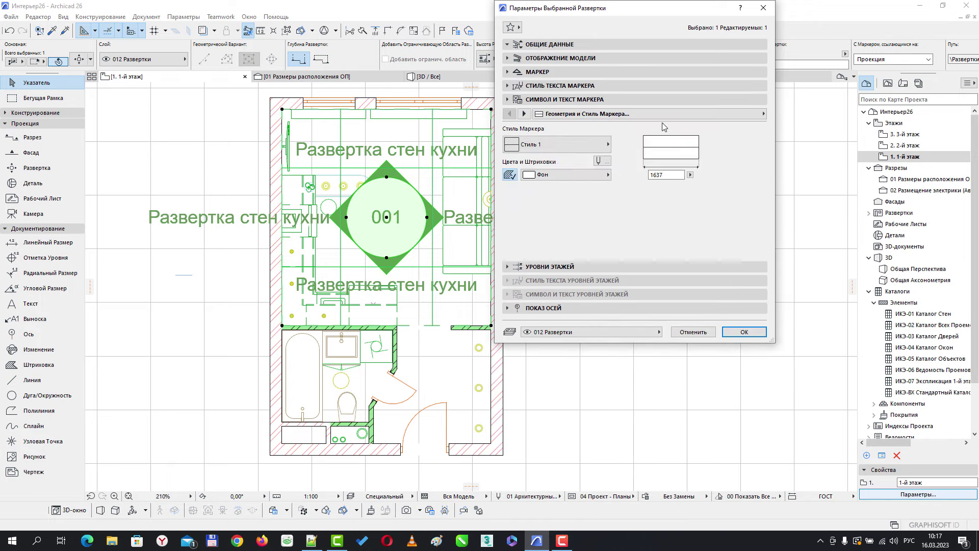
{"action": "left_click", "coordinate": [607, 145]}
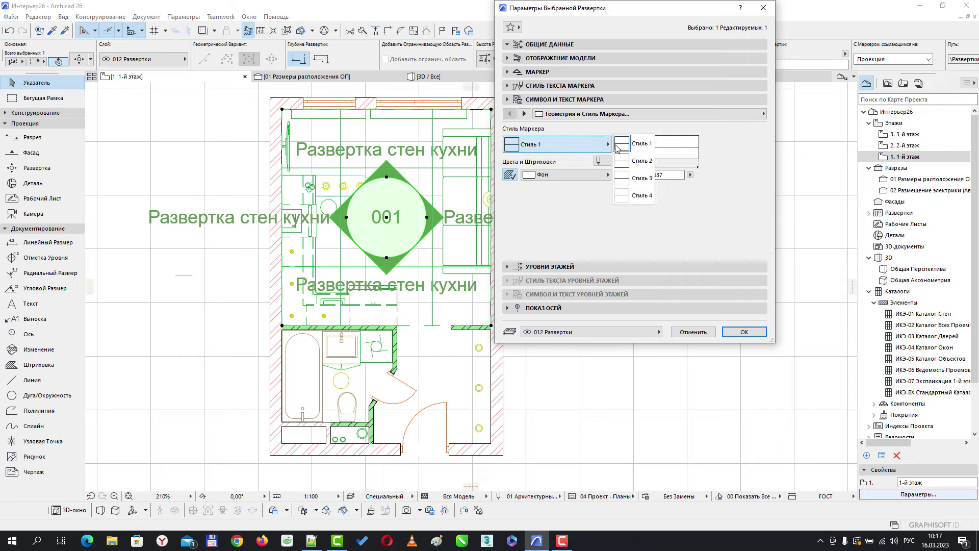
{"action": "left_click", "coordinate": [580, 225]}
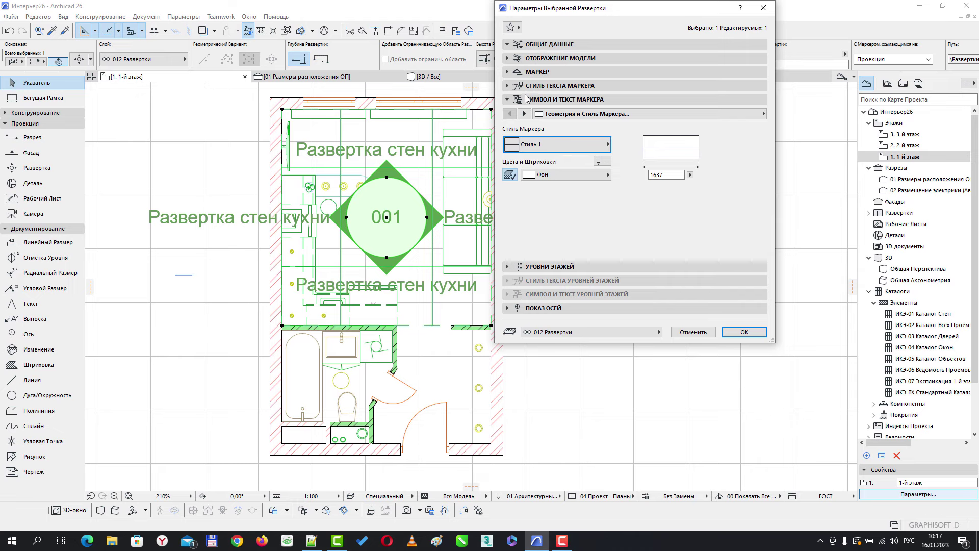
{"action": "left_click", "coordinate": [508, 73]}
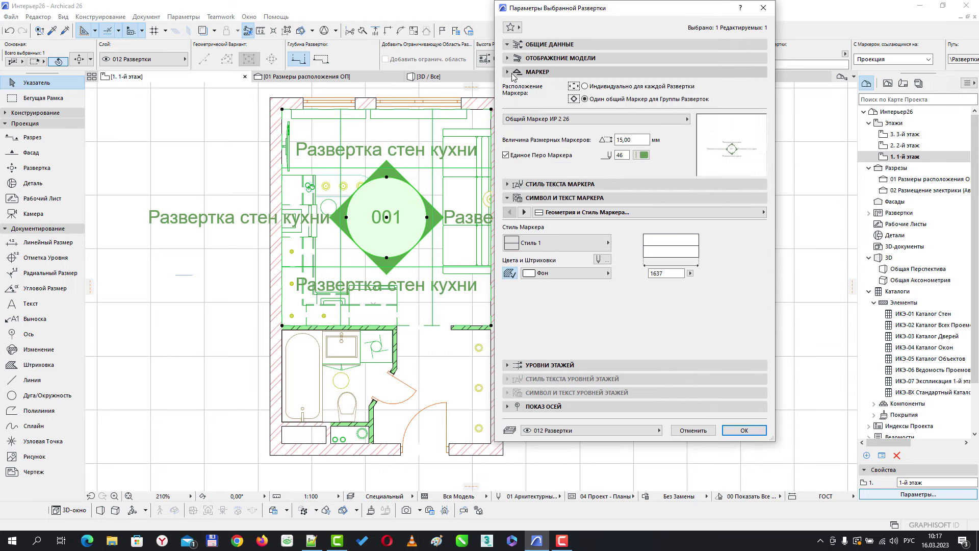
{"action": "left_click", "coordinate": [684, 121]}
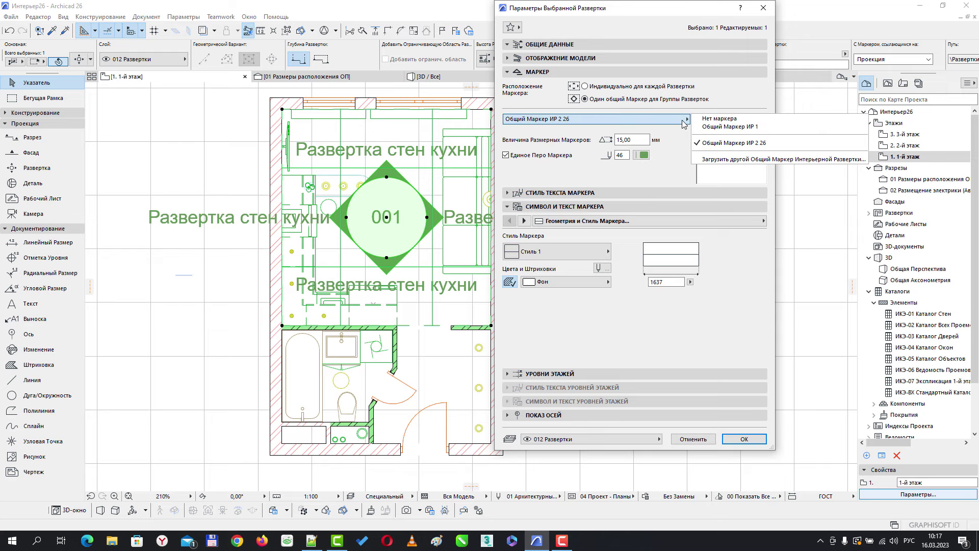
{"action": "left_click", "coordinate": [719, 121]}
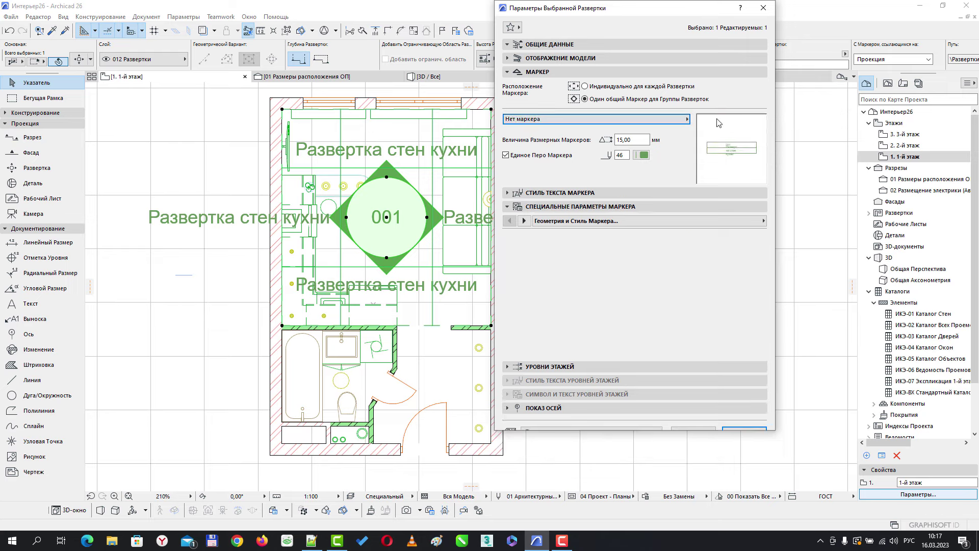
{"action": "left_click", "coordinate": [746, 288]}
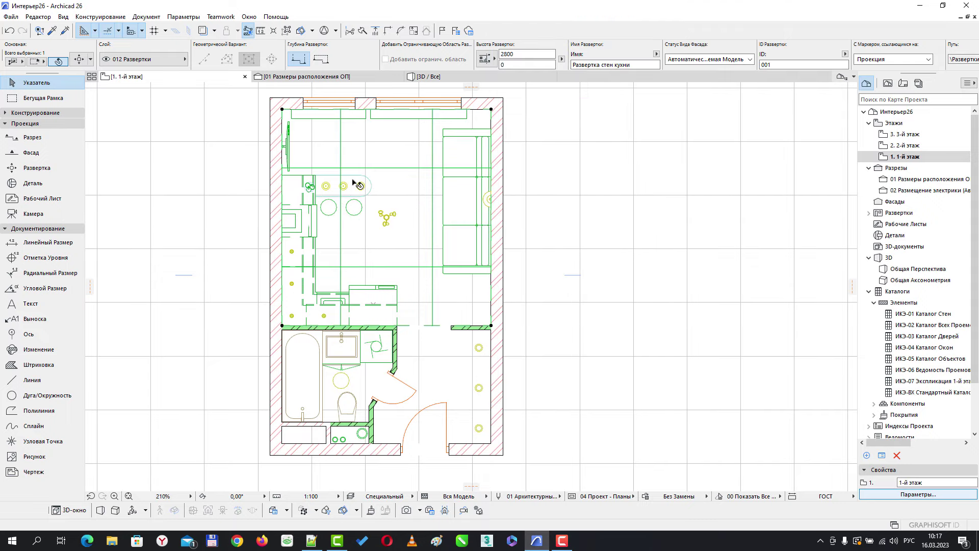
- Move the kitchen elevation's upper boundary line up to the window wall
{"action": "scroll", "coordinate": [557, 311], "scroll_direction": "up", "scroll_amount": 2}
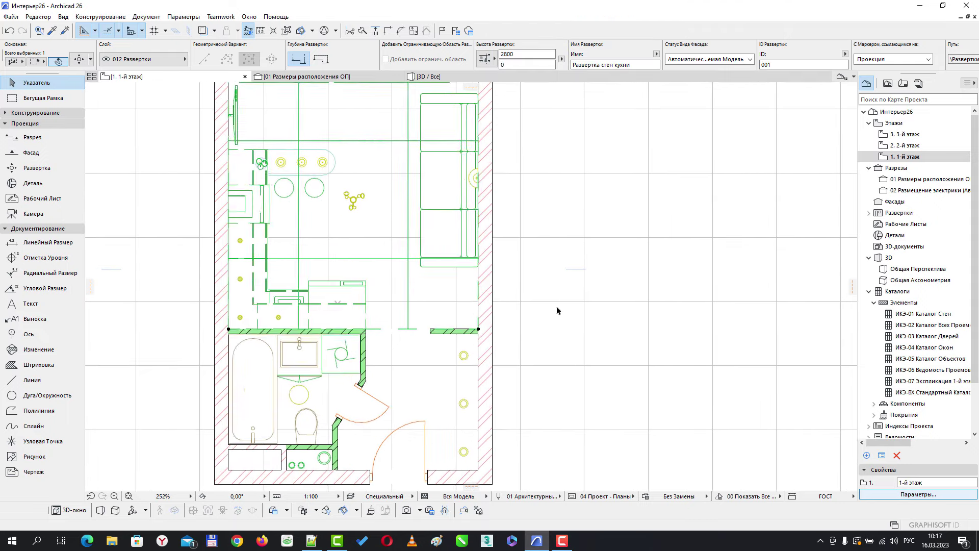
{"action": "scroll", "coordinate": [557, 310], "scroll_direction": "down", "scroll_amount": 3}
{"action": "middle_click_drag", "start_coordinate": [554, 224], "coordinate": [587, 293]}
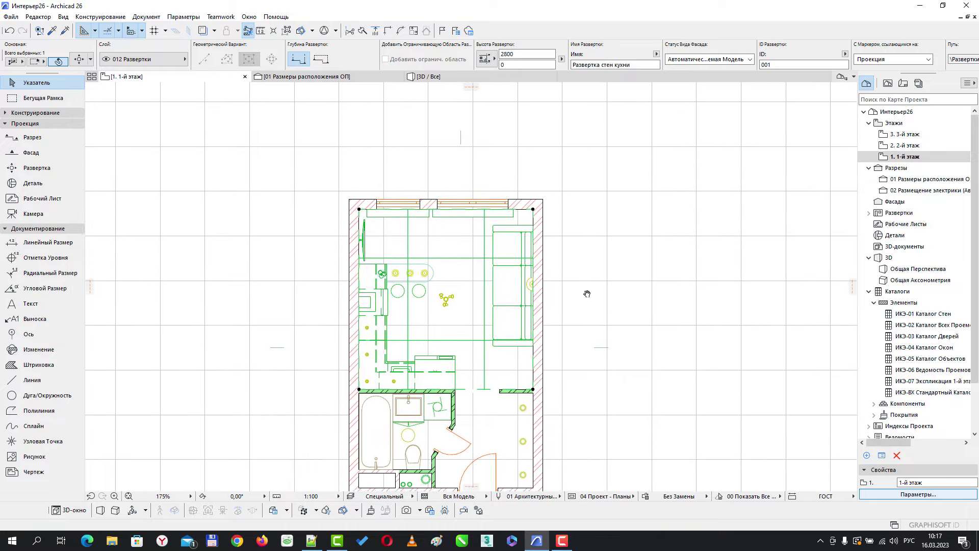
{"action": "scroll", "coordinate": [561, 287], "scroll_direction": "up", "scroll_amount": 2}
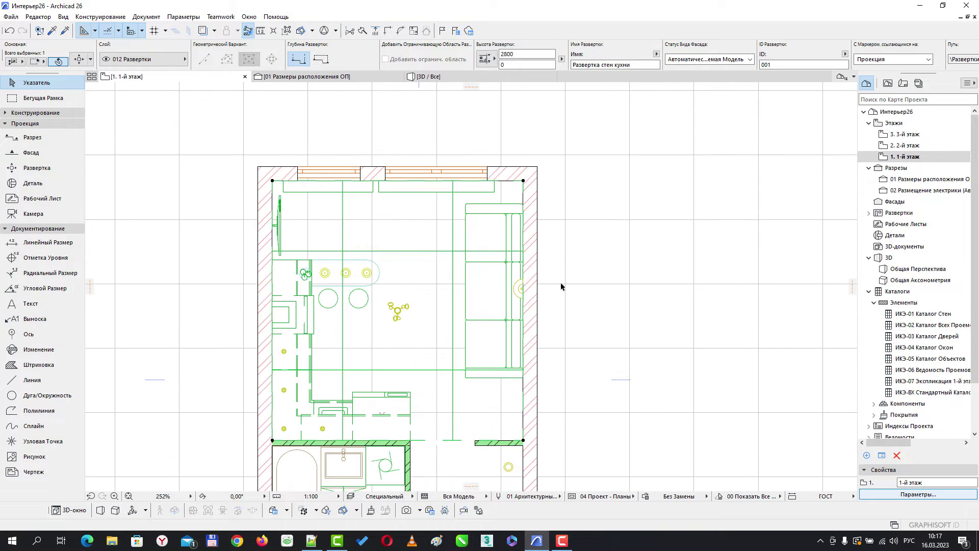
{"action": "left_click", "coordinate": [428, 251]}
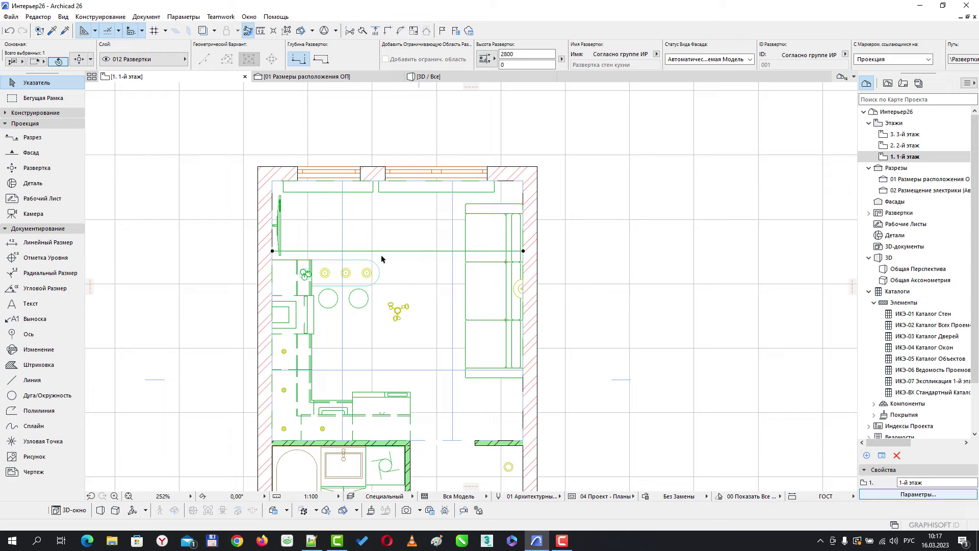
{"action": "left_click", "coordinate": [397, 251]}
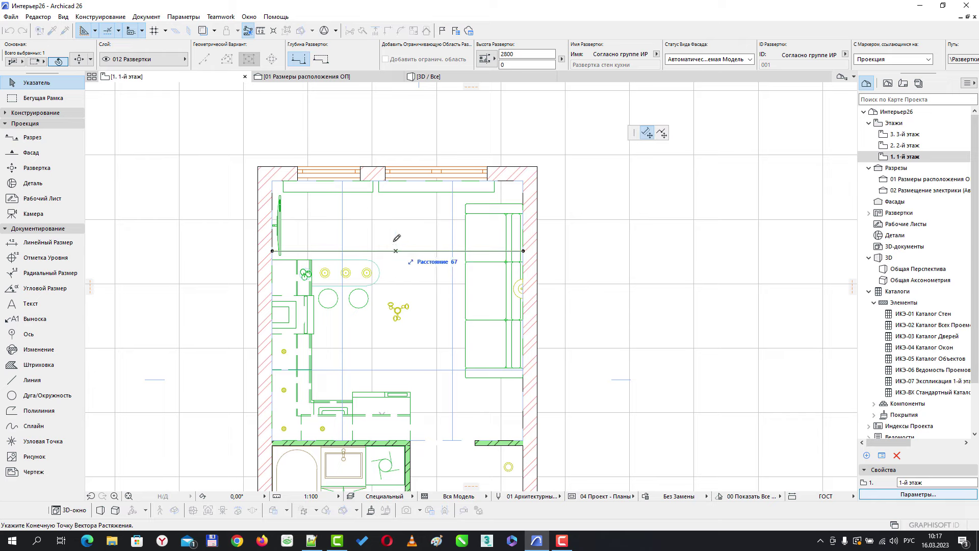
{"action": "left_click", "coordinate": [401, 198]}
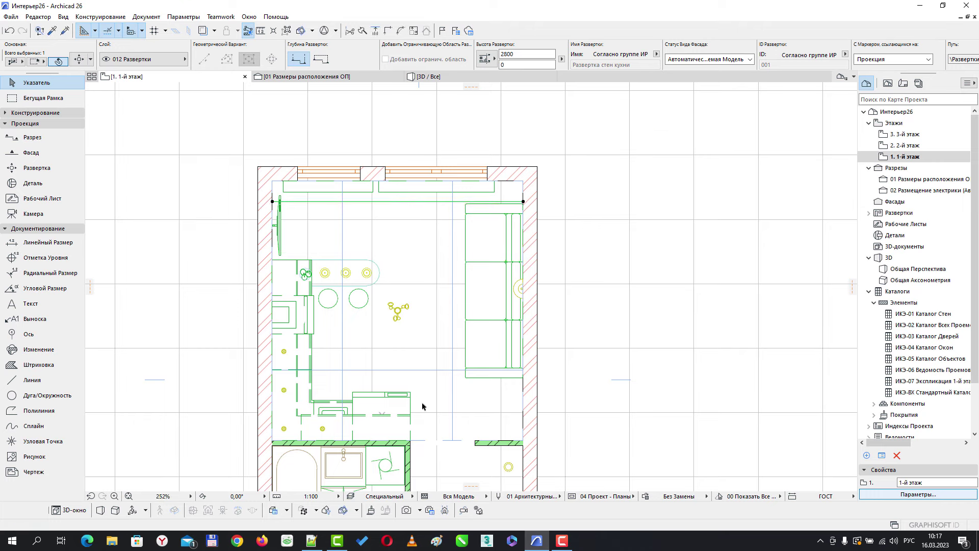
- Shift the left vertical boundary line 1120 to the right, then clear the selection
{"action": "left_click", "coordinate": [454, 364]}
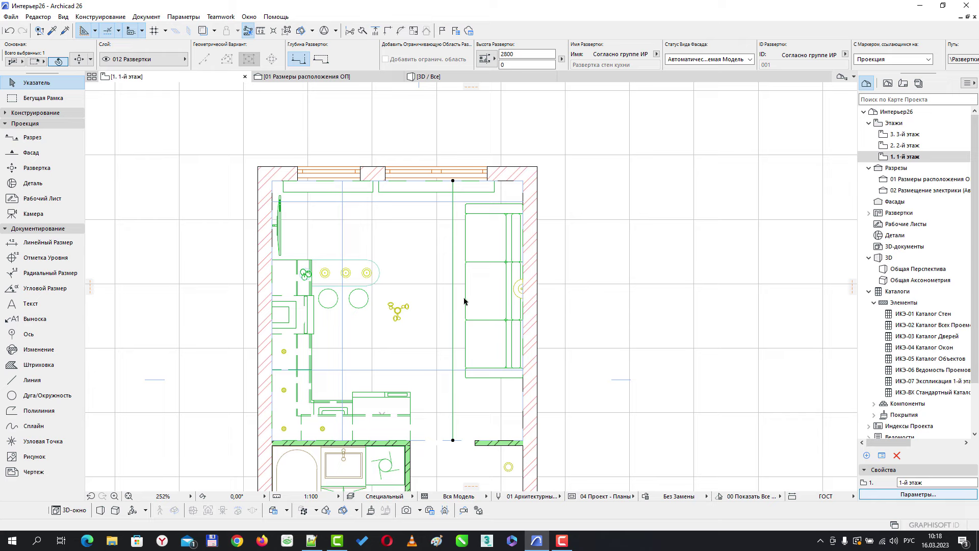
{"action": "left_click", "coordinate": [344, 352]}
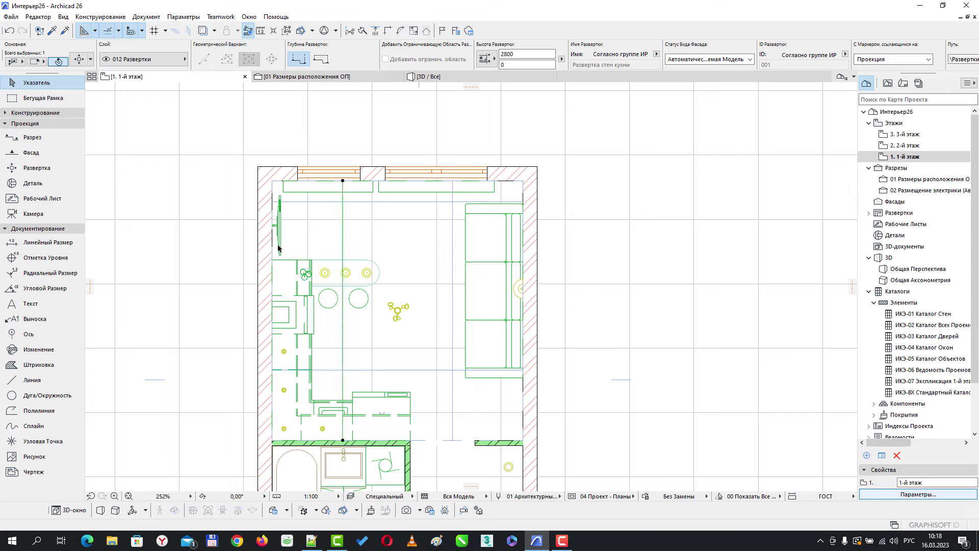
{"action": "left_click", "coordinate": [343, 347]}
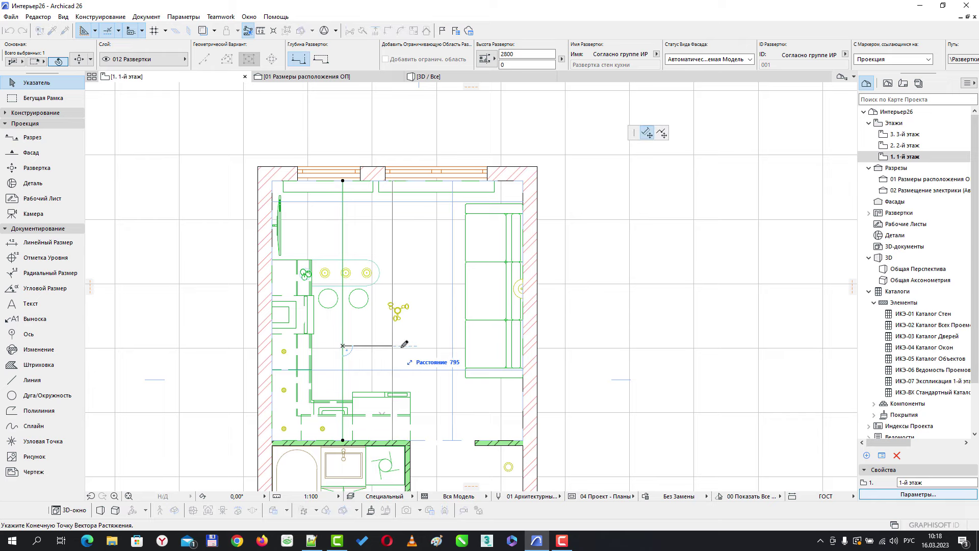
{"action": "left_click", "coordinate": [418, 345]}
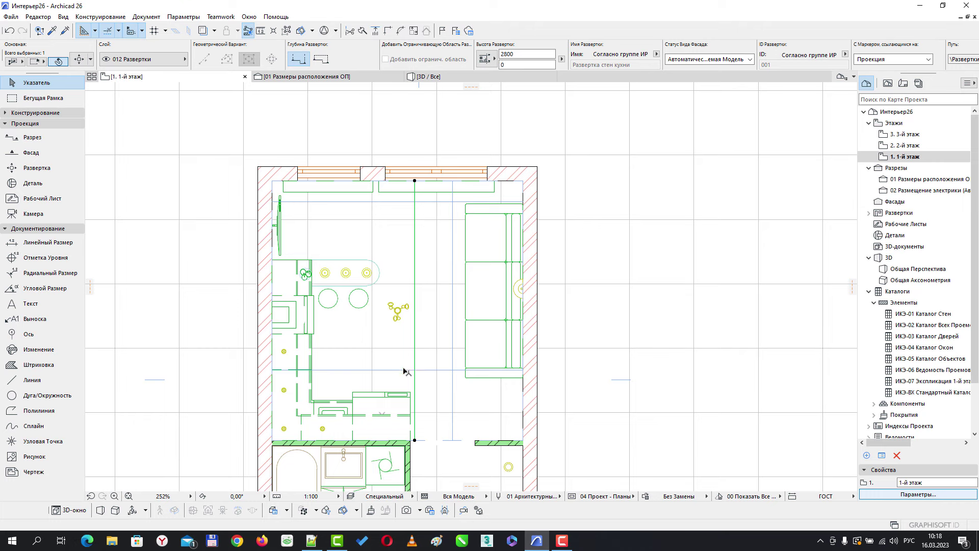
{"action": "left_click", "coordinate": [404, 370]}
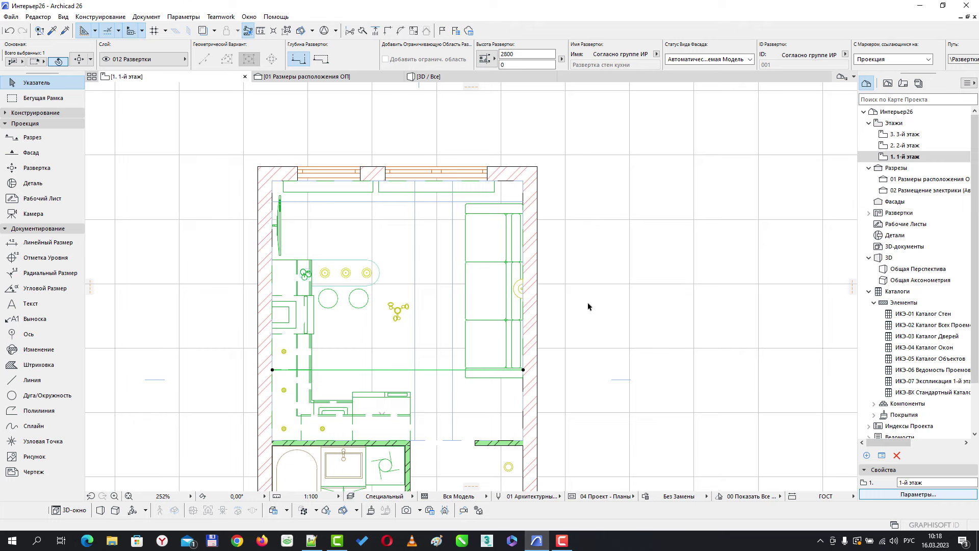
{"action": "left_click", "coordinate": [588, 306]}
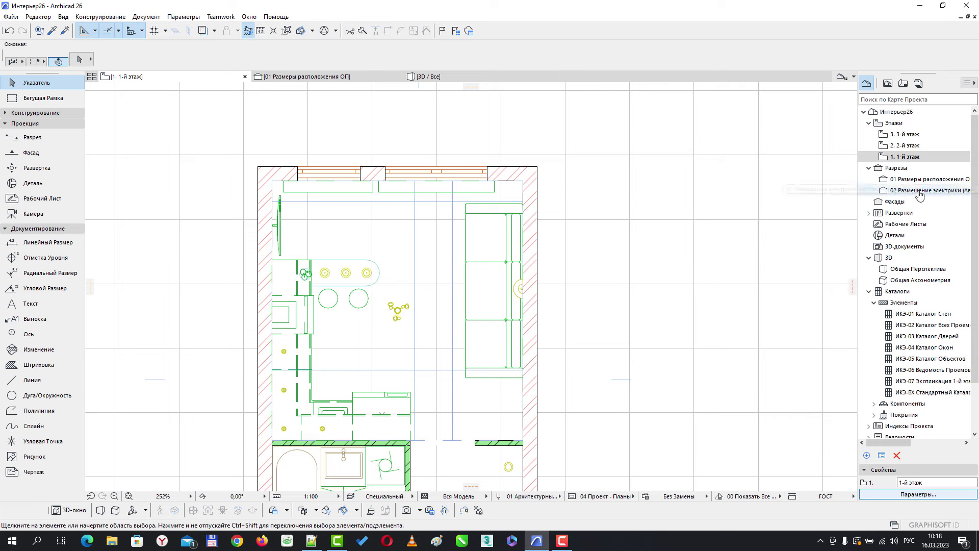
- Open the first 001 Развертка стен кухни view from the Project Map, then return to the 1-й этаж plan
{"action": "left_click", "coordinate": [869, 214]}
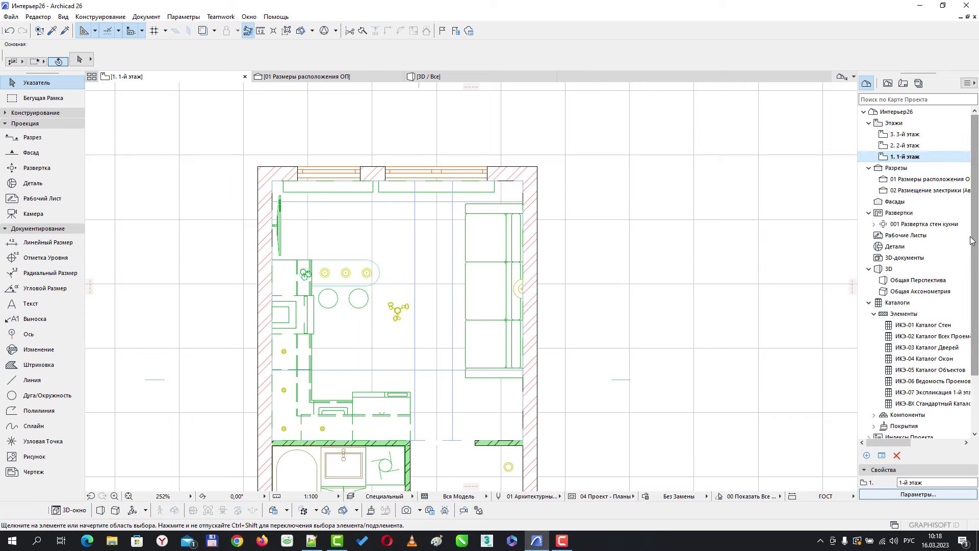
{"action": "left_click", "coordinate": [875, 224]}
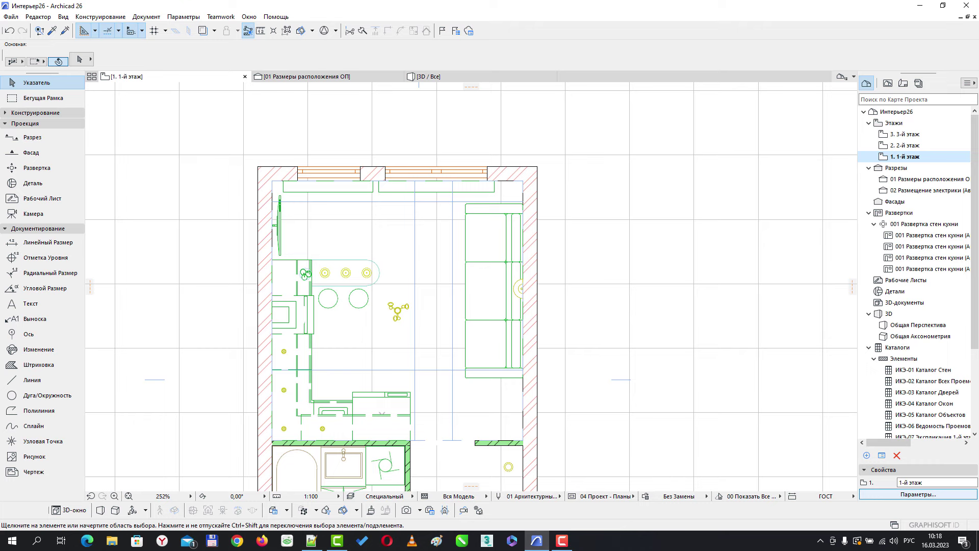
{"action": "double_click", "coordinate": [892, 236]}
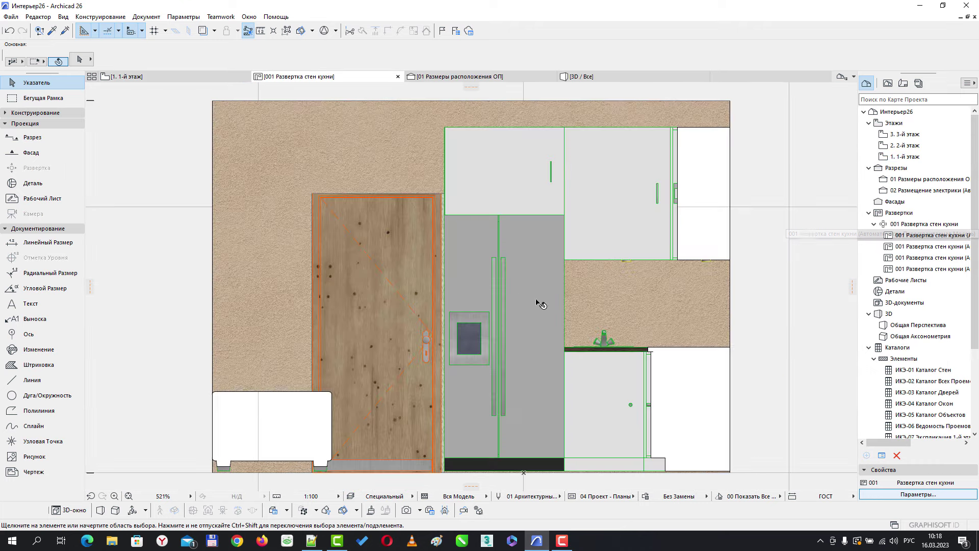
{"action": "scroll", "coordinate": [538, 302], "scroll_direction": "down", "scroll_amount": 1}
{"action": "scroll", "coordinate": [450, 331], "scroll_direction": "up", "scroll_amount": 1}
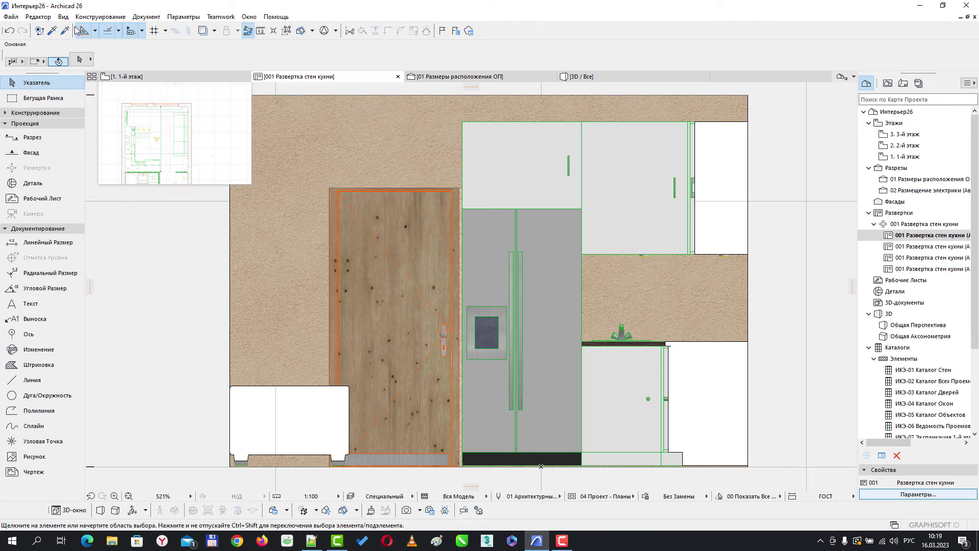
{"action": "left_click", "coordinate": [156, 76]}
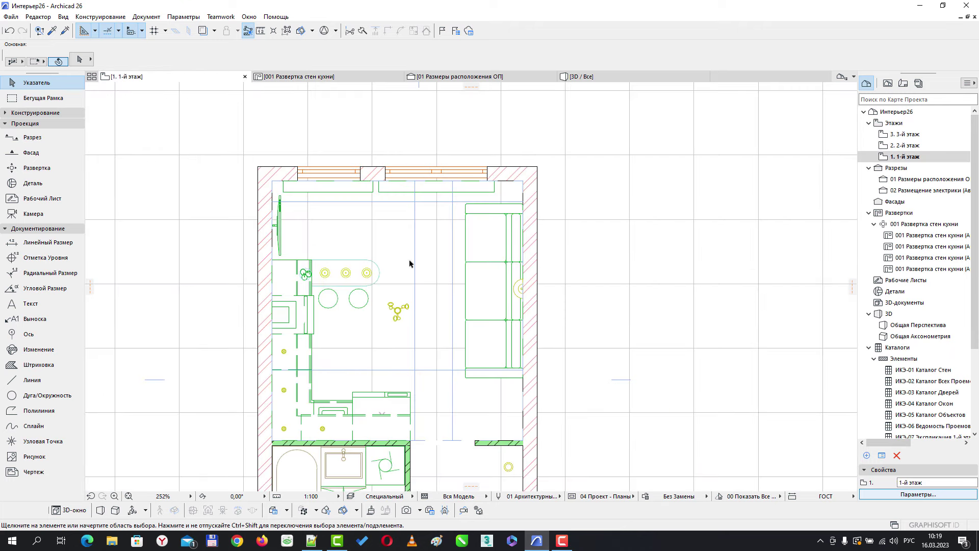
- Offset the elevation's lower boundary line 2480 up to the window wall
{"action": "left_click", "coordinate": [395, 370]}
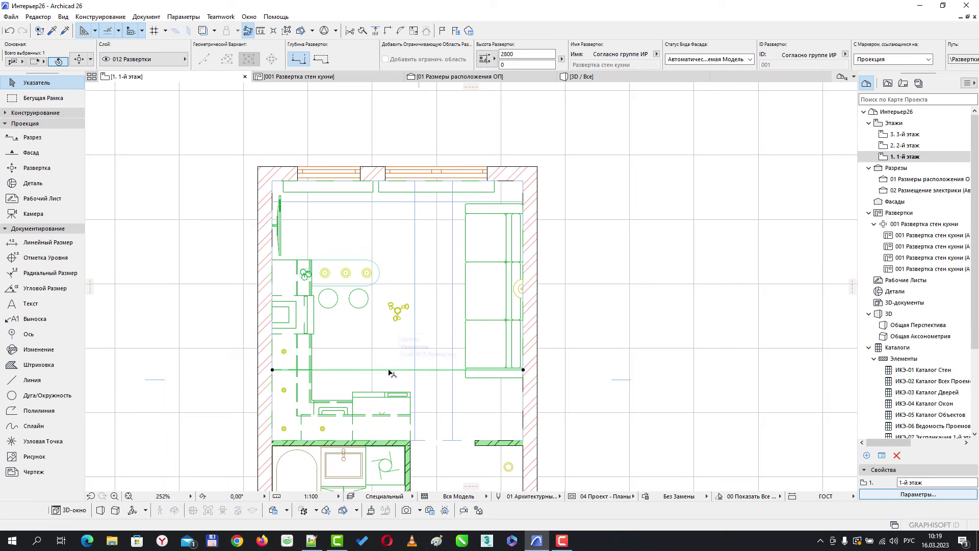
{"action": "left_click", "coordinate": [390, 370]}
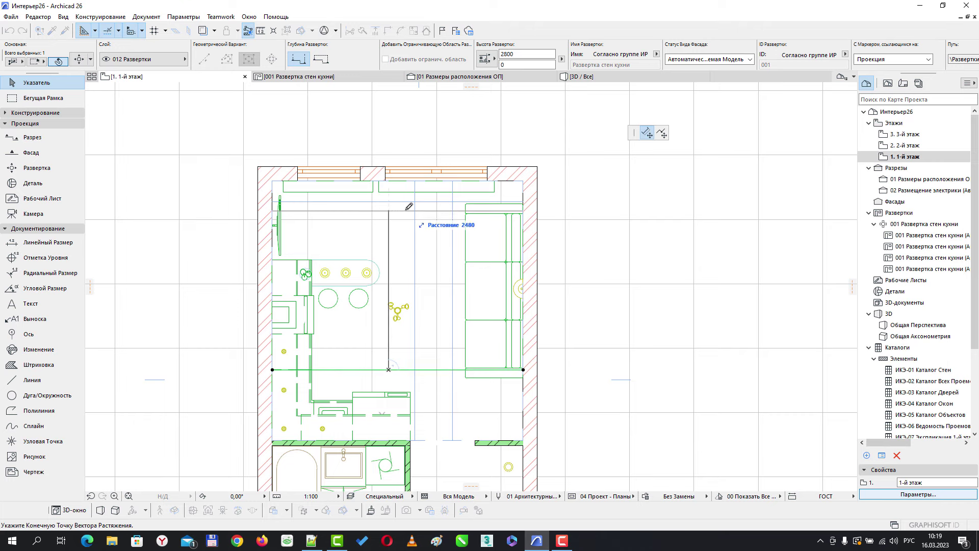
{"action": "left_click", "coordinate": [410, 192]}
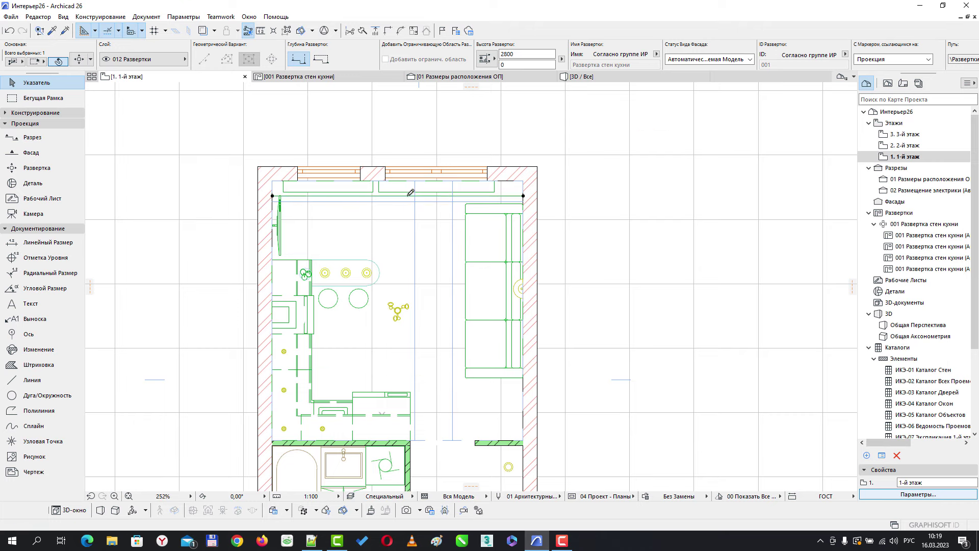
- On the kitchen elevation tab, open Параметры Развертки and expand ОТОБРАЖЕНИЕ МОДЕЛИ
{"action": "left_click", "coordinate": [336, 77]}
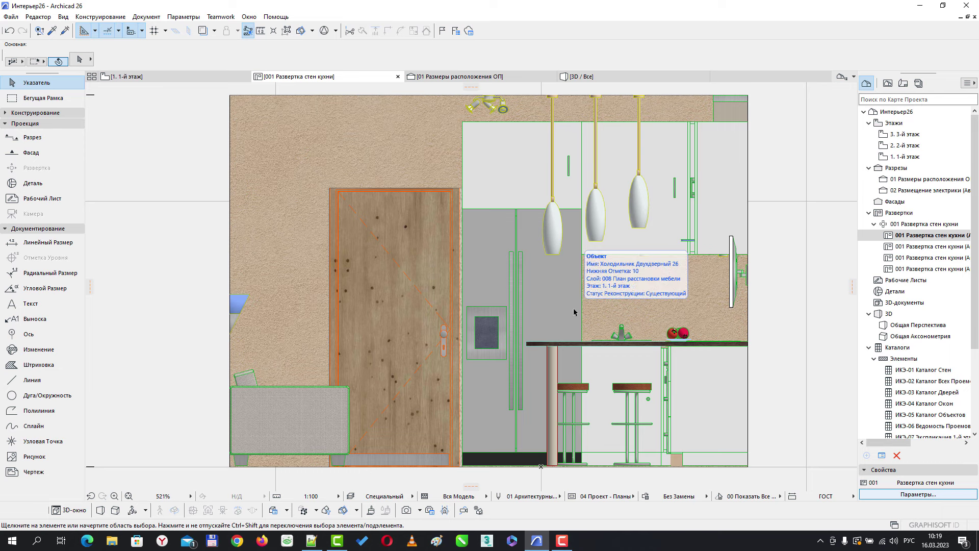
{"action": "right_click", "coordinate": [798, 316]}
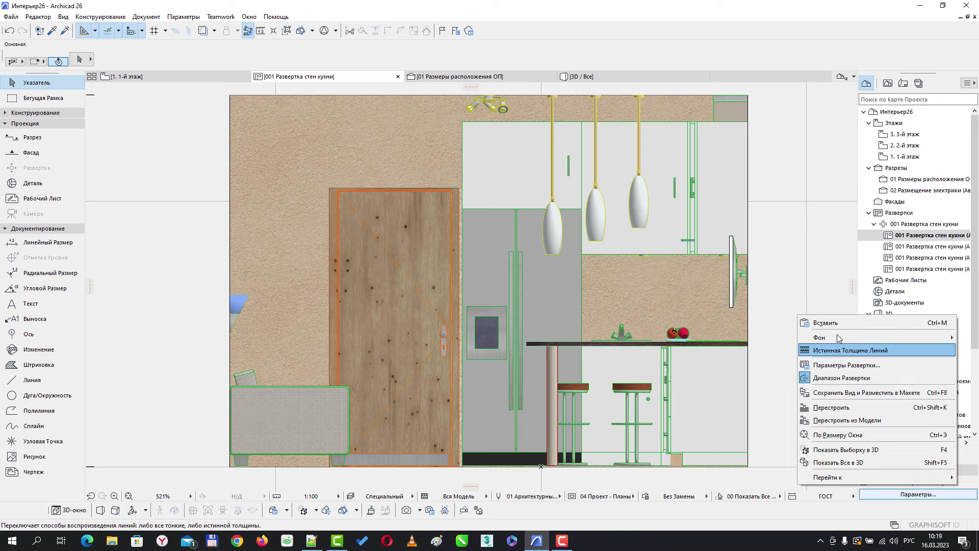
{"action": "left_click", "coordinate": [822, 365]}
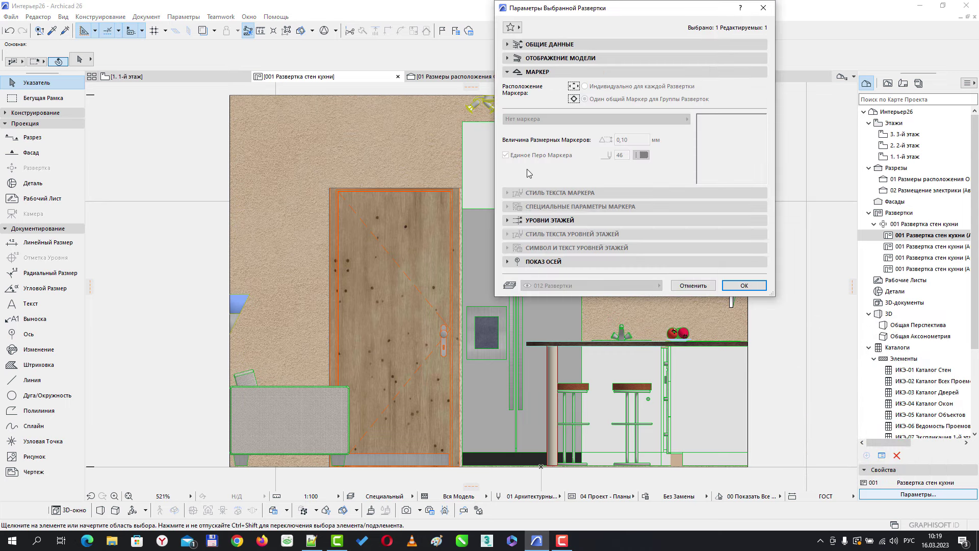
{"action": "left_click", "coordinate": [508, 58]}
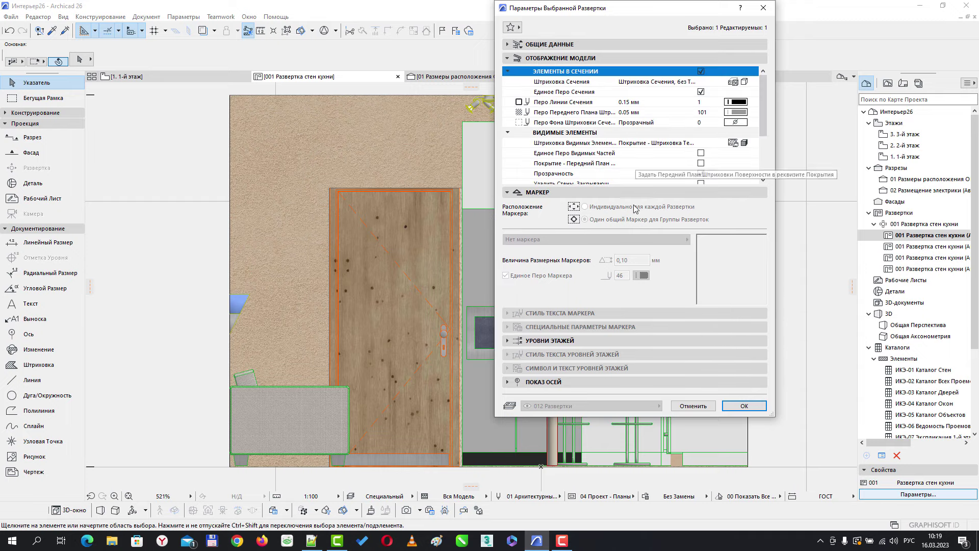
- Close the settings and open the second, third and fourth 001 Развертка стен кухни views
{"action": "left_click", "coordinate": [755, 408]}
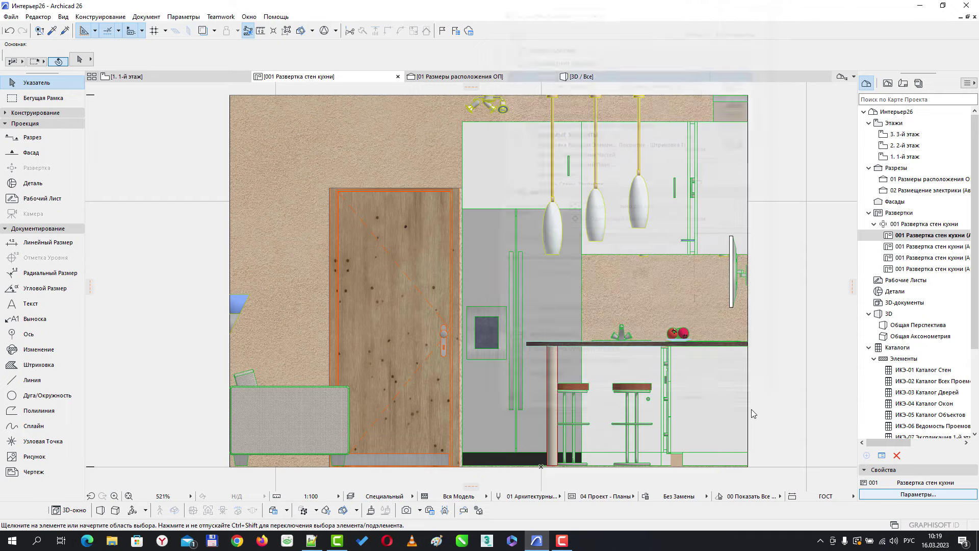
{"action": "left_click", "coordinate": [917, 249]}
{"action": "double_click", "coordinate": [917, 248]}
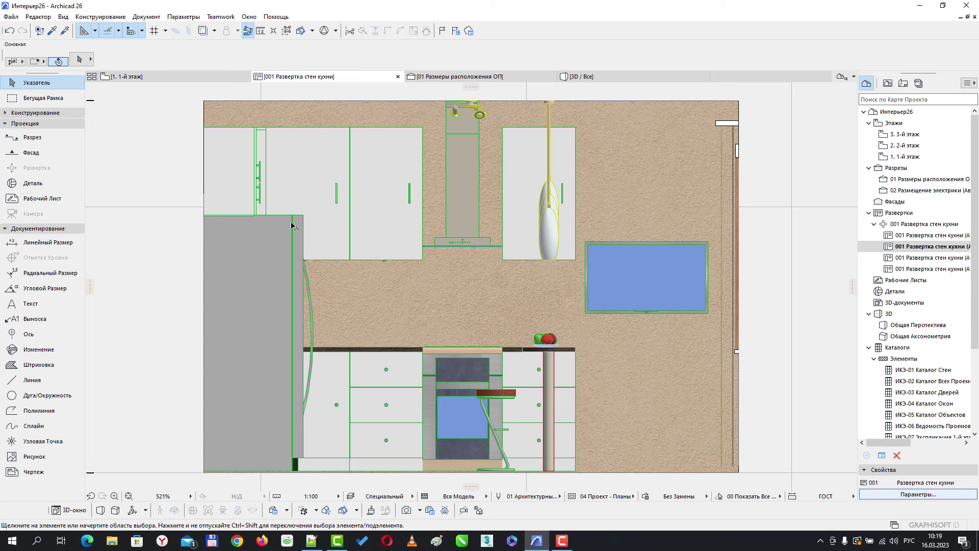
{"action": "scroll", "coordinate": [292, 226], "scroll_direction": "down", "scroll_amount": 1}
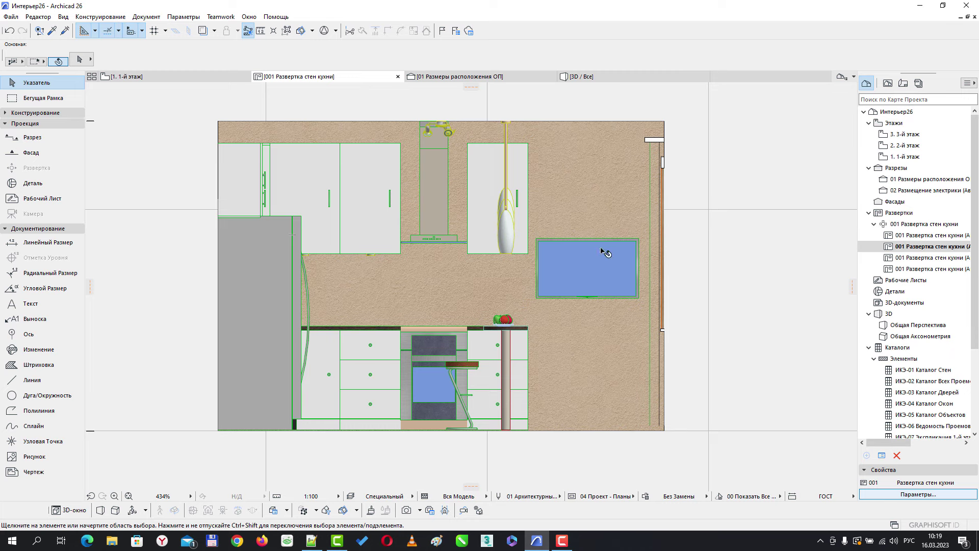
{"action": "double_click", "coordinate": [904, 259]}
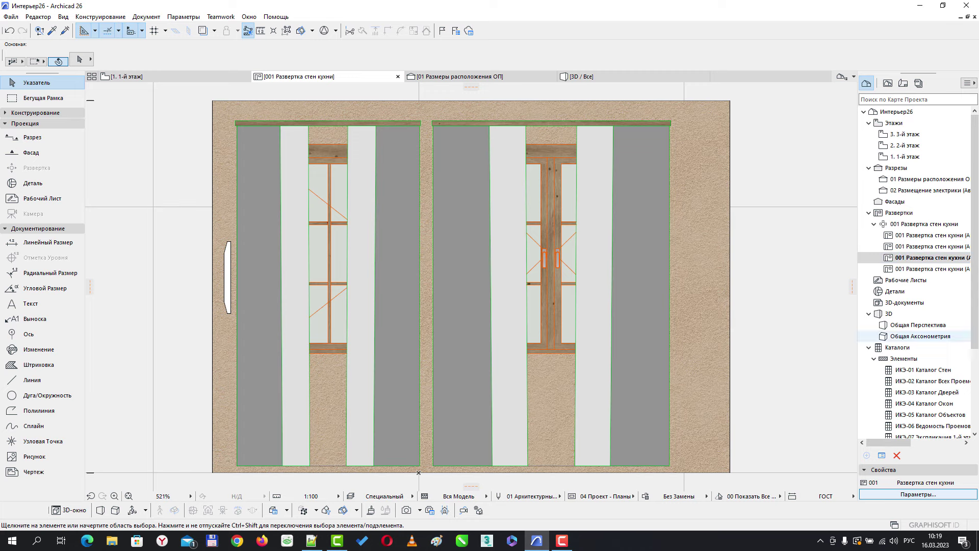
{"action": "left_click", "coordinate": [916, 269]}
{"action": "double_click", "coordinate": [917, 270]}
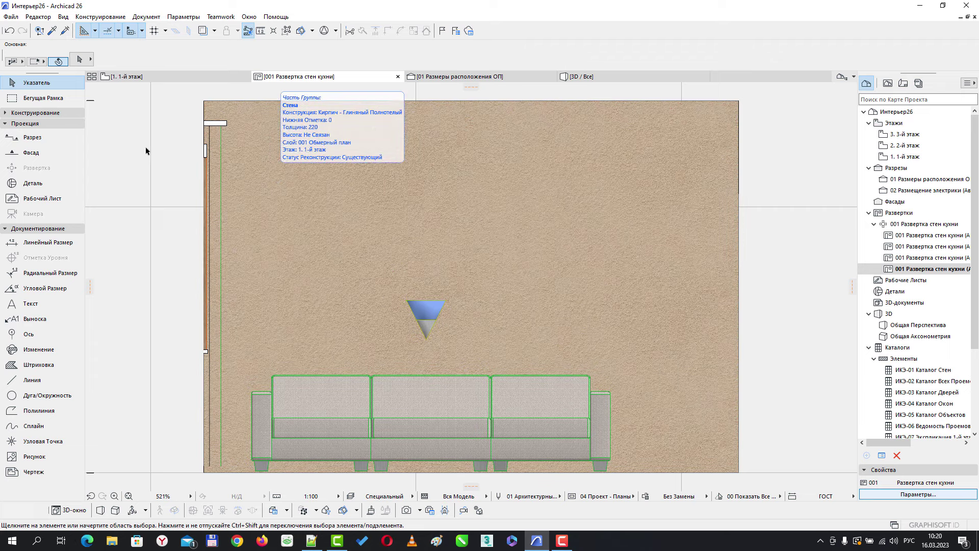
- Return to the 1-й этаж plan, deselect and reposition the view, and choose the Interior Elevation tool
{"action": "left_click", "coordinate": [169, 78]}
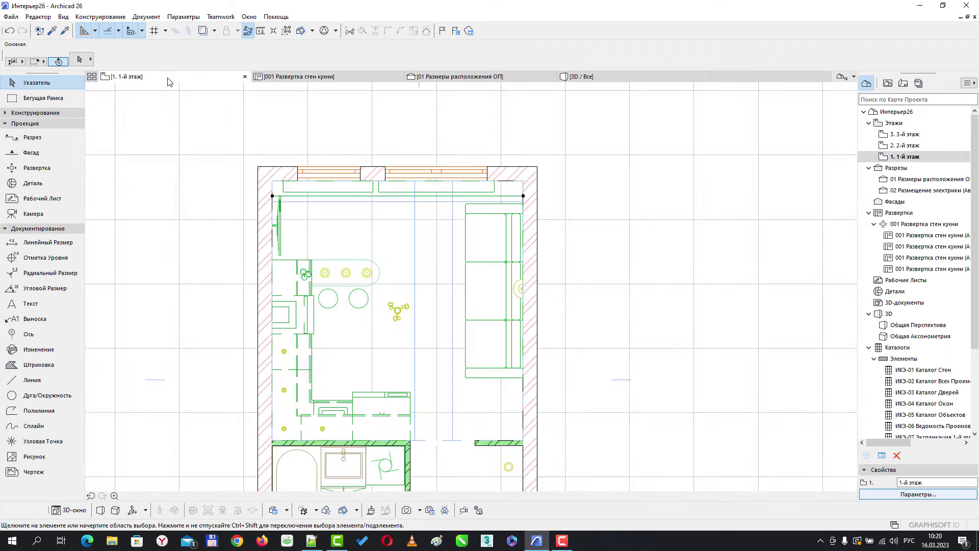
{"action": "scroll", "coordinate": [591, 288], "scroll_direction": "down", "scroll_amount": 2}
{"action": "scroll", "coordinate": [590, 291], "scroll_direction": "down", "scroll_amount": 2}
{"action": "left_click", "coordinate": [637, 384]}
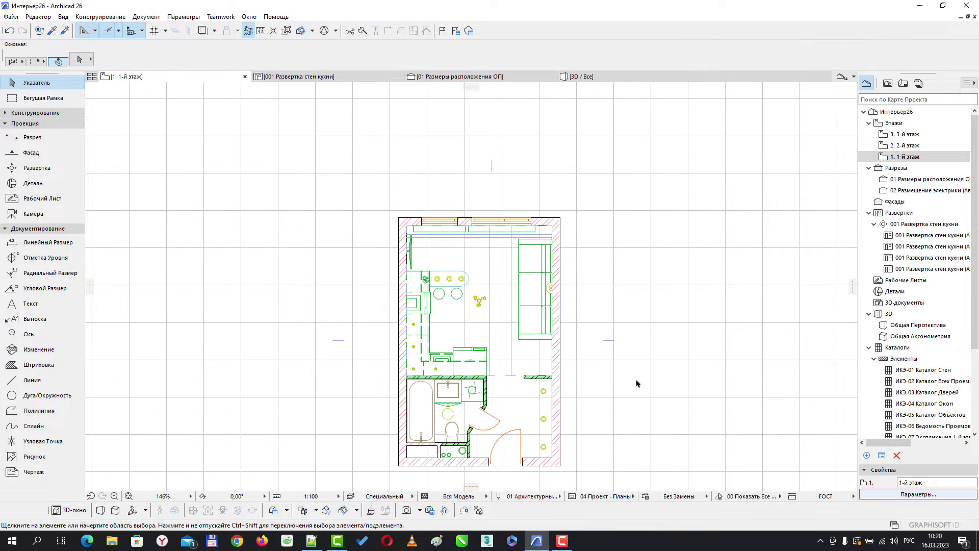
{"action": "scroll", "coordinate": [591, 323], "scroll_direction": "up", "scroll_amount": 2}
{"action": "scroll", "coordinate": [519, 331], "scroll_direction": "up", "scroll_amount": 2}
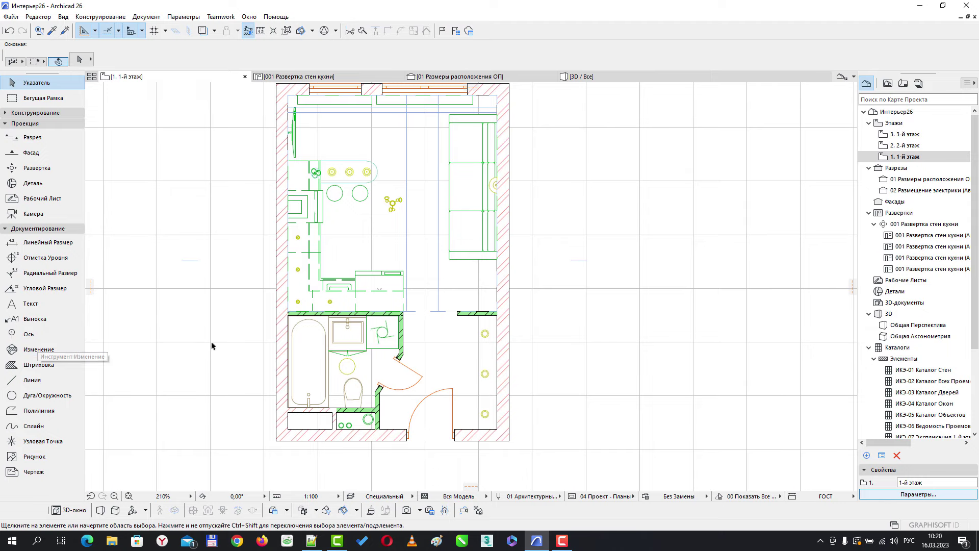
{"action": "middle_click_drag", "start_coordinate": [272, 251], "coordinate": [286, 276]}
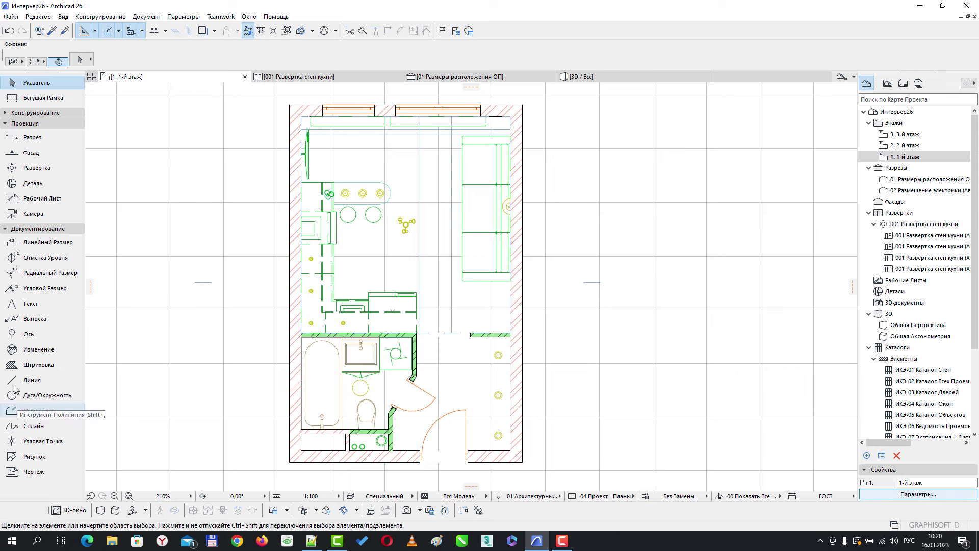
{"action": "left_click", "coordinate": [36, 171]}
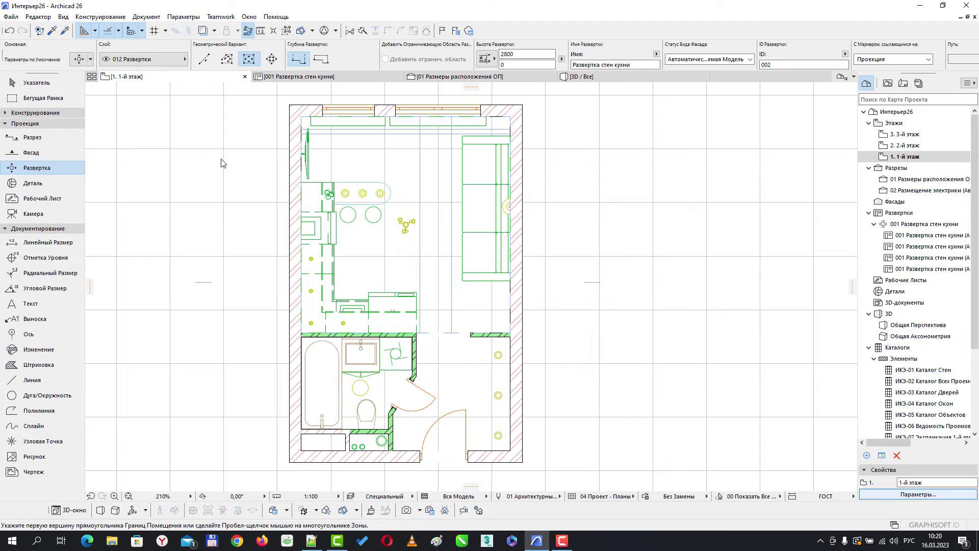
- In the Interior Elevation defaults, rename the elevation to Развертка стены прихожей
{"action": "key", "text": "ctrl+t"}
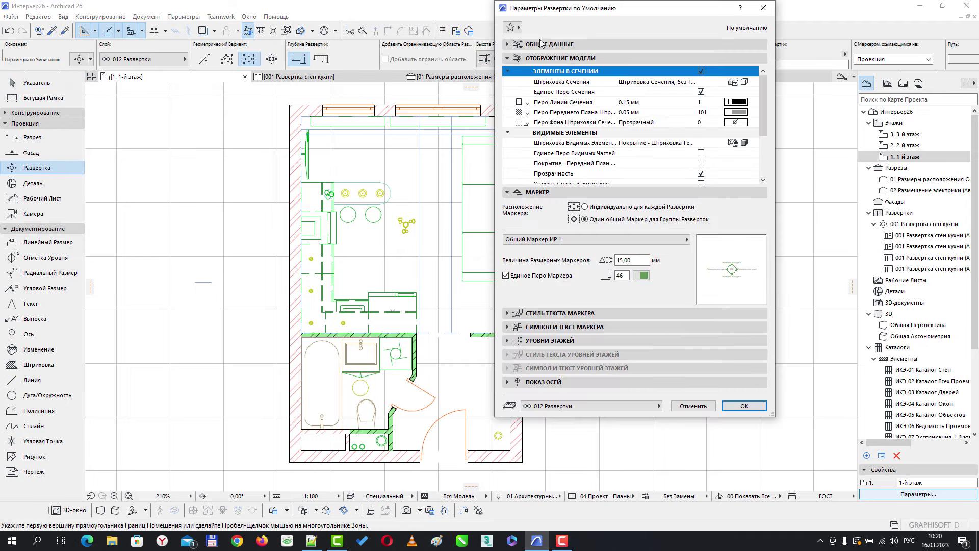
{"action": "left_click", "coordinate": [542, 44]}
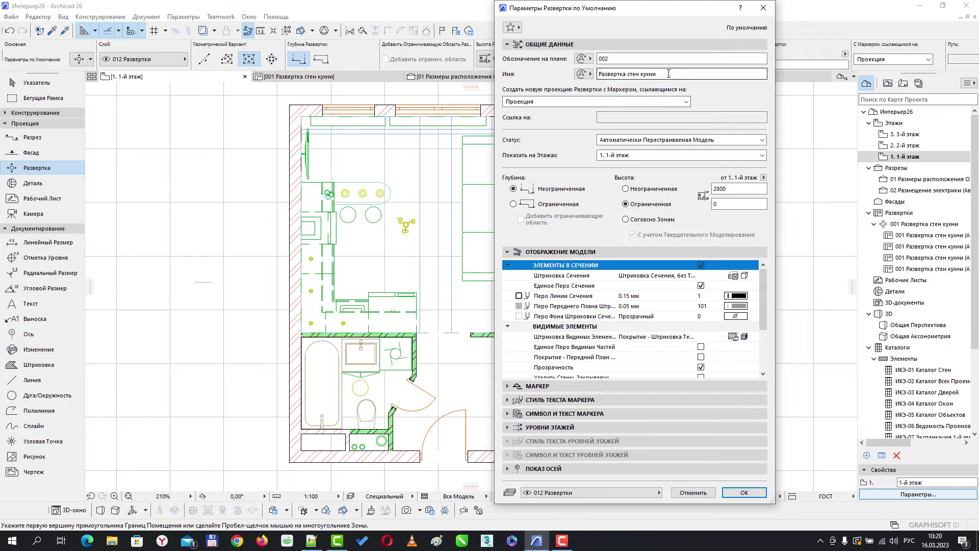
{"action": "triple_click", "coordinate": [615, 70]}
{"action": "left_click_drag", "start_coordinate": [647, 10], "coordinate": [826, 67]}
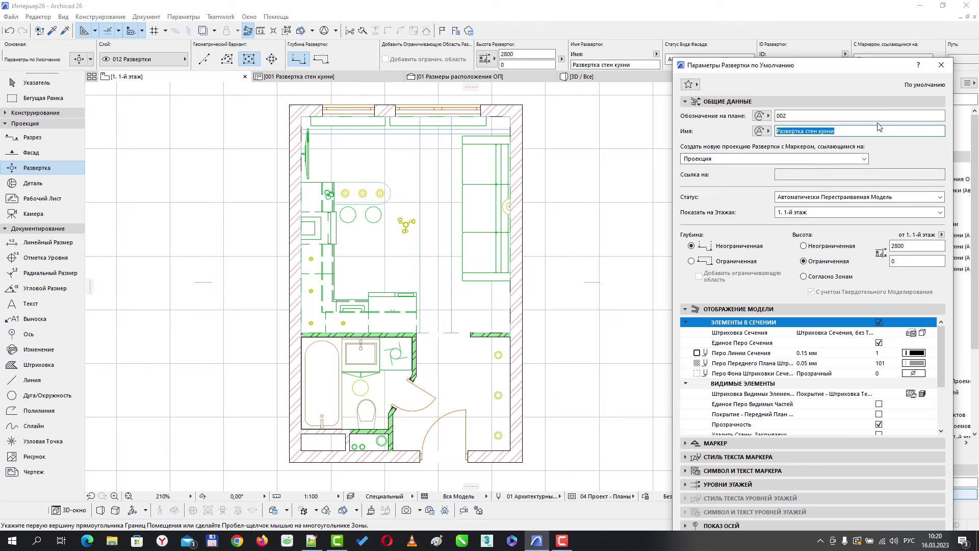
{"action": "type", "text": "Ра"}
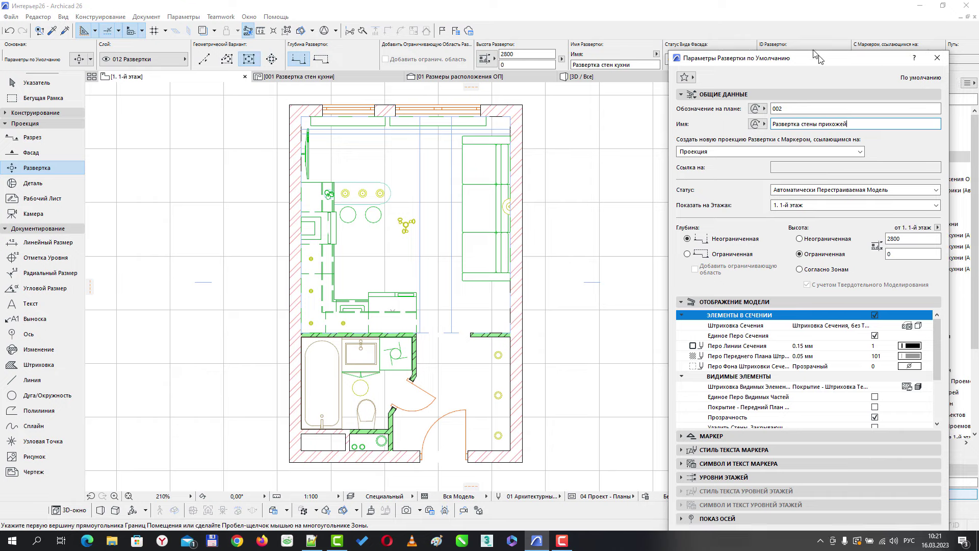
{"action": "left_click_drag", "start_coordinate": [820, 59], "coordinate": [753, 11]}
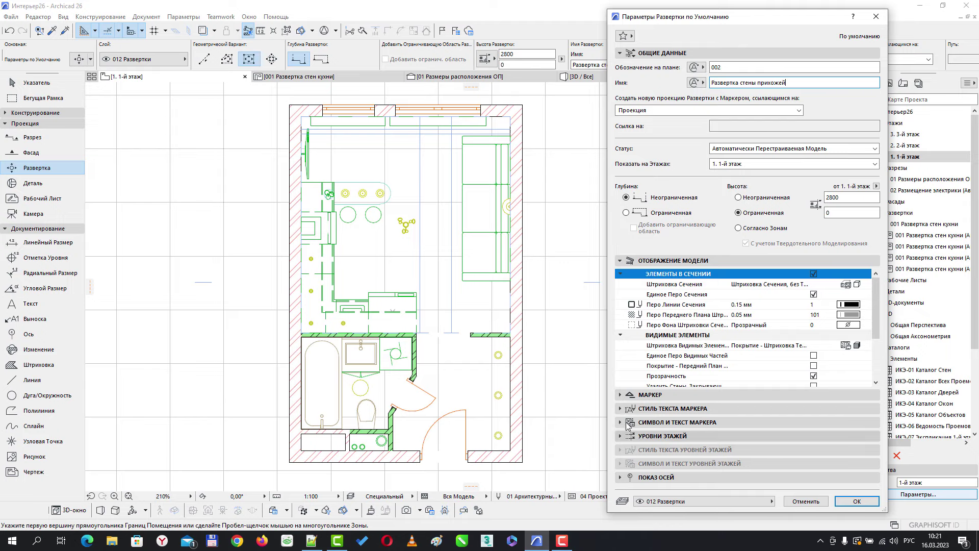
- Set the default marker to Нет маркера, confirm, and choose the single-line geometry method
{"action": "left_click", "coordinate": [644, 395]}
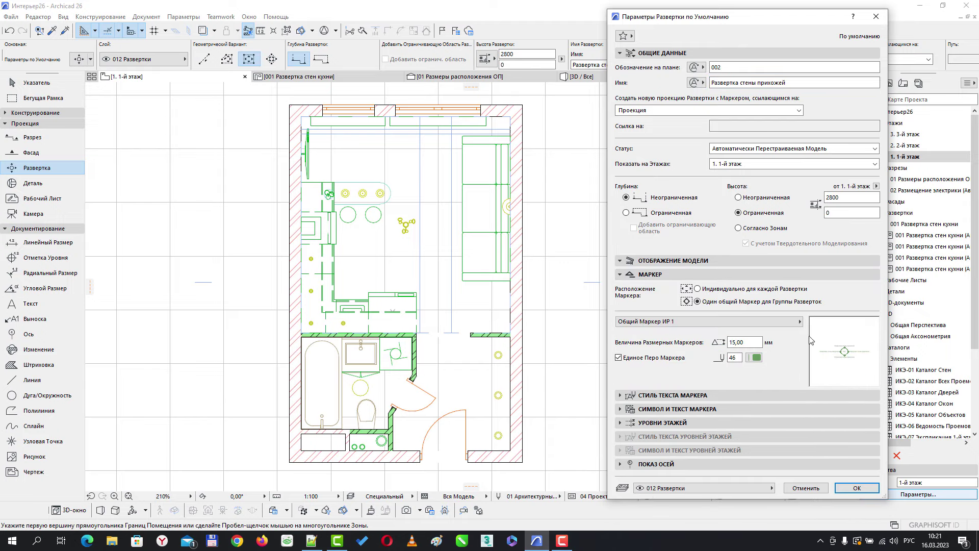
{"action": "left_click", "coordinate": [789, 325]}
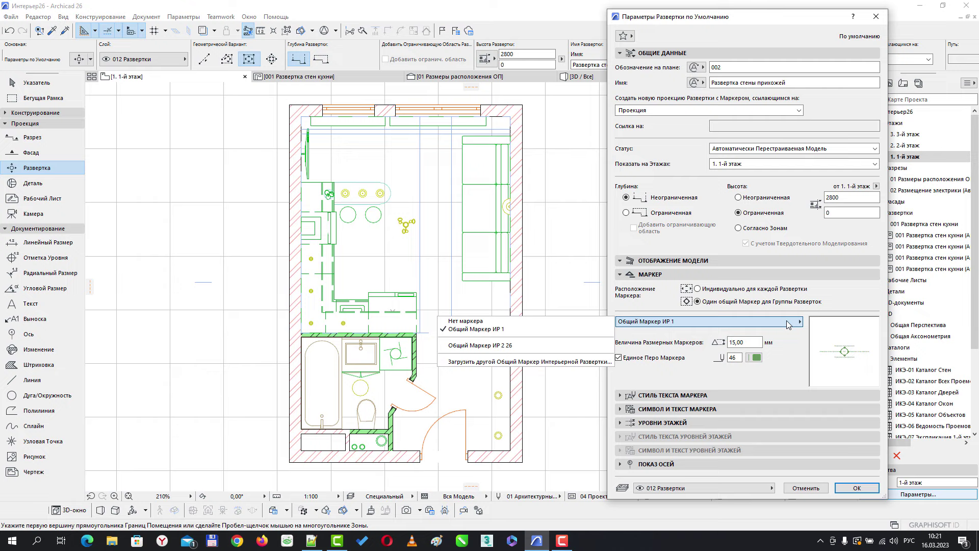
{"action": "left_click", "coordinate": [464, 321]}
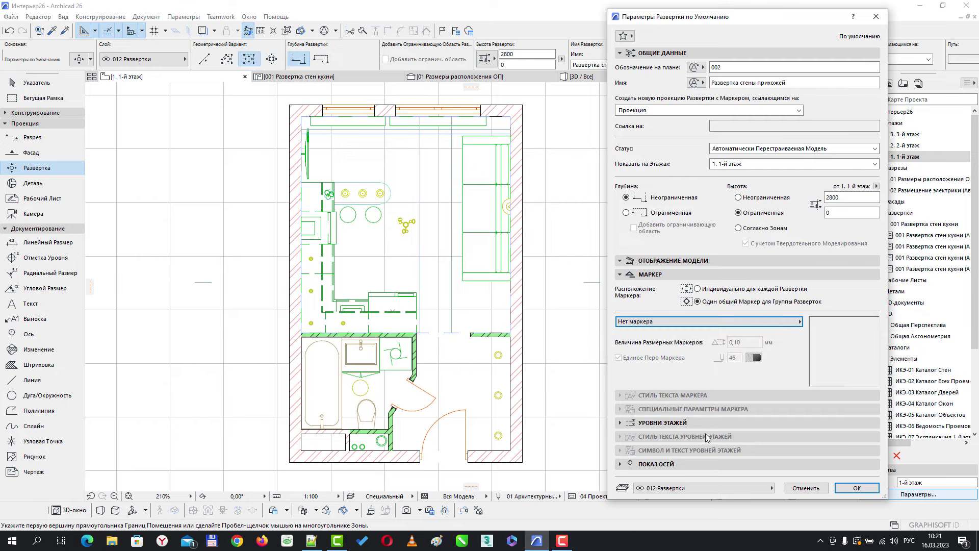
{"action": "left_click", "coordinate": [847, 487]}
{"action": "left_click", "coordinate": [203, 61]}
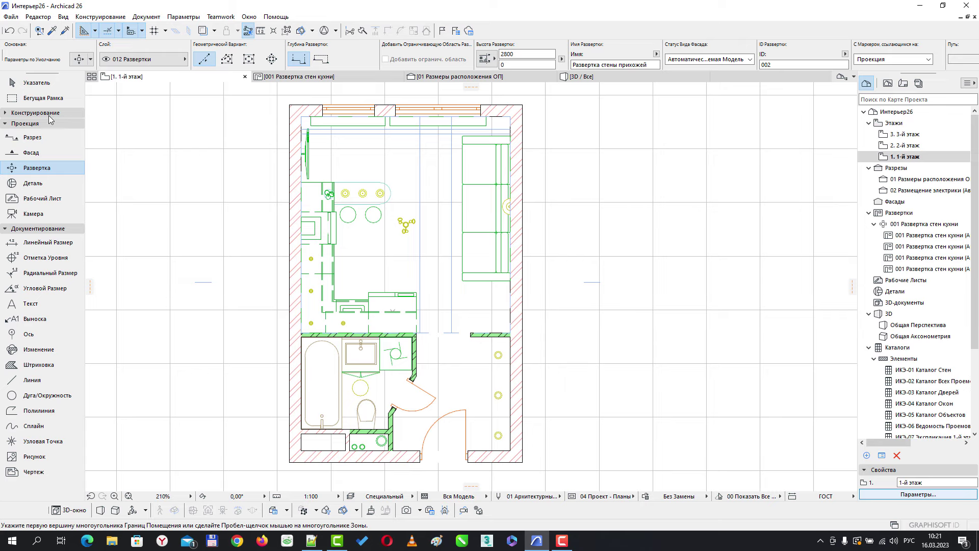
- Draw elevation 002 along the hallway wall with two points and click to set its depth
{"action": "left_click", "coordinate": [483, 336]}
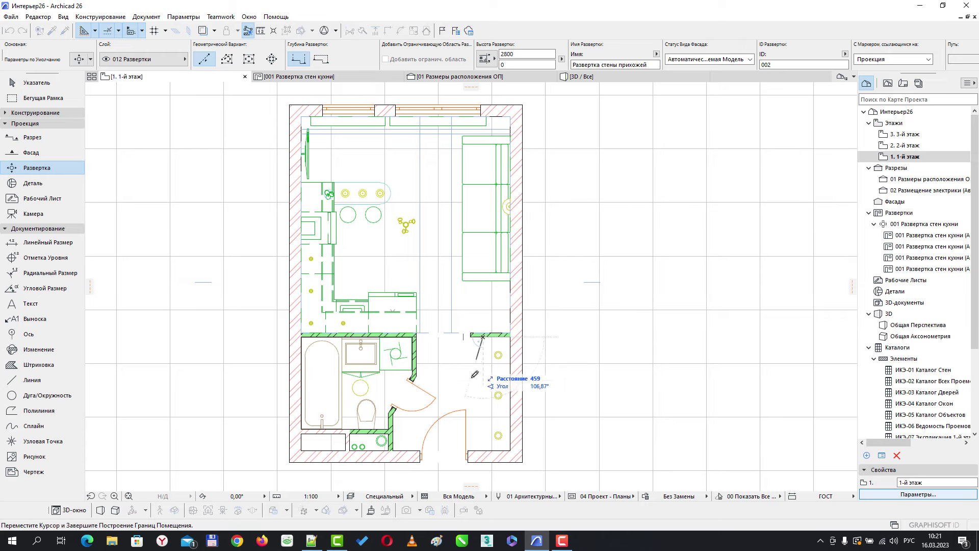
{"action": "left_click", "coordinate": [485, 448]}
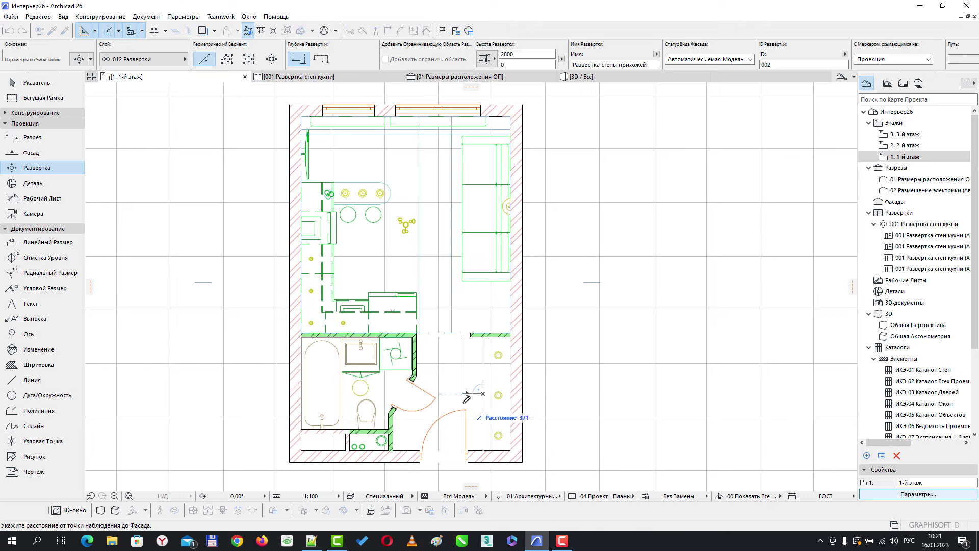
{"action": "left_click", "coordinate": [470, 412]}
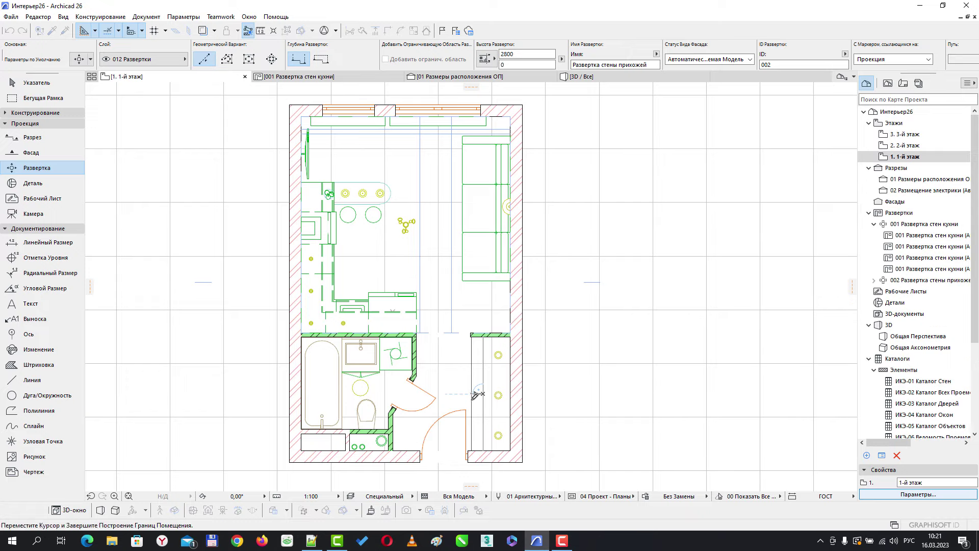
{"action": "scroll", "coordinate": [565, 417], "scroll_direction": "up", "scroll_amount": 2}
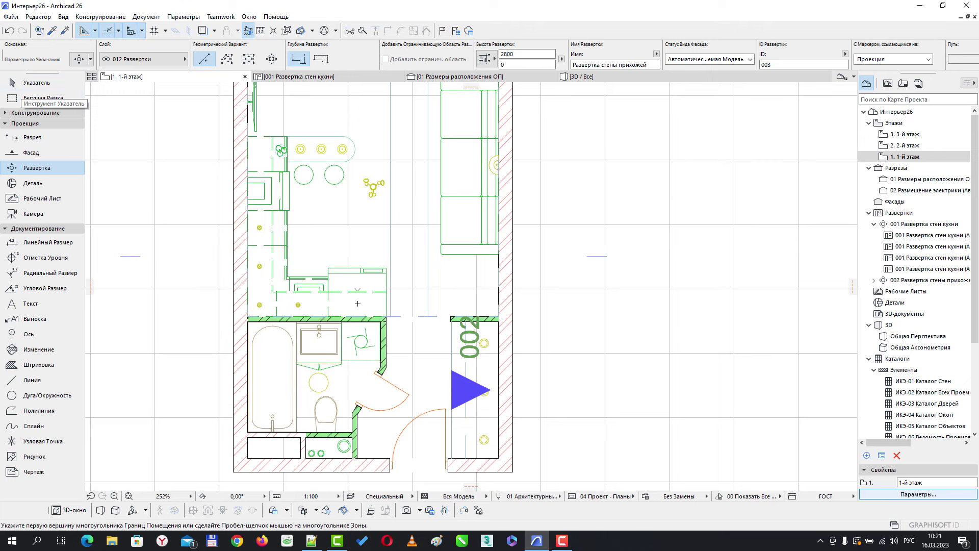
- Set hallway elevation 002's marker to Нет маркера so only its line remains, then deselect
{"action": "left_click", "coordinate": [41, 85]}
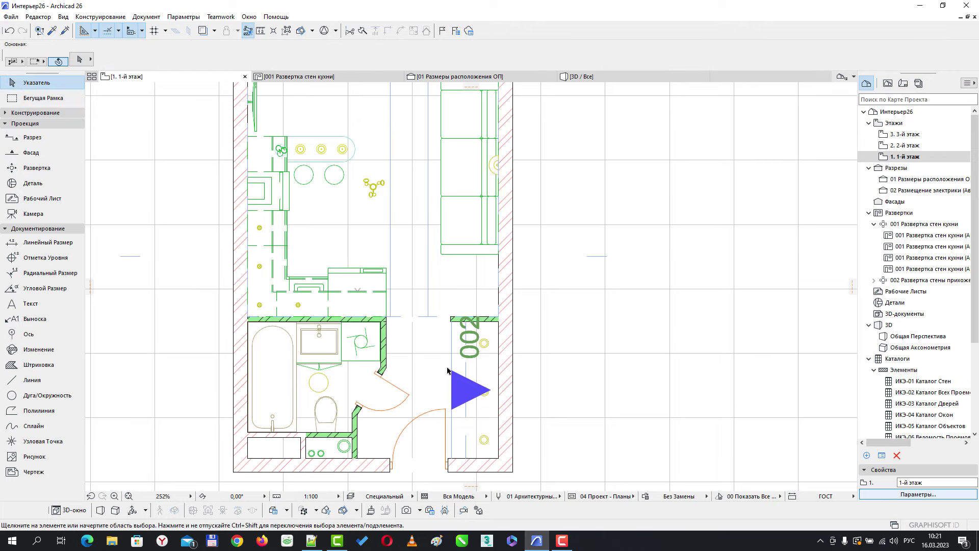
{"action": "left_click", "coordinate": [456, 399]}
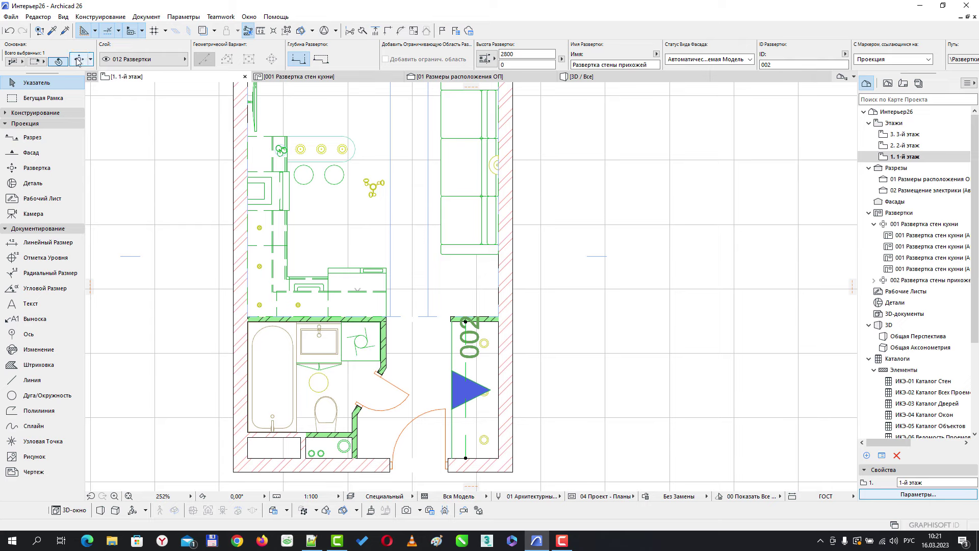
{"action": "key", "text": "ctrl+t"}
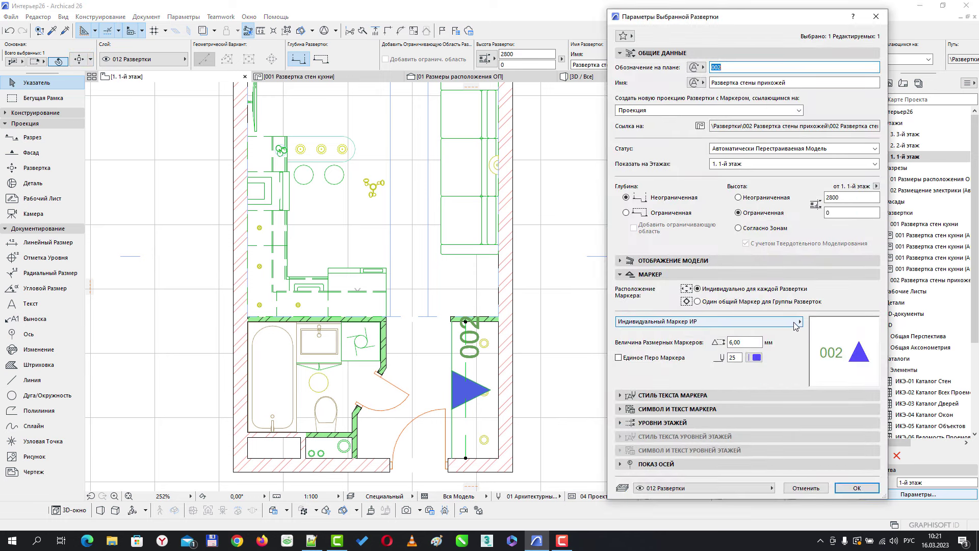
{"action": "left_click", "coordinate": [795, 322]}
{"action": "left_click", "coordinate": [461, 321]}
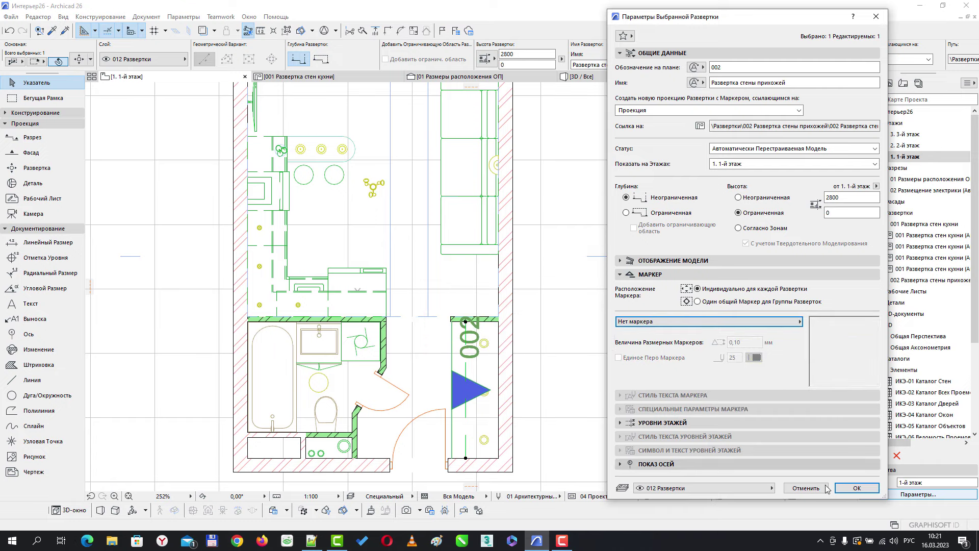
{"action": "left_click", "coordinate": [848, 489]}
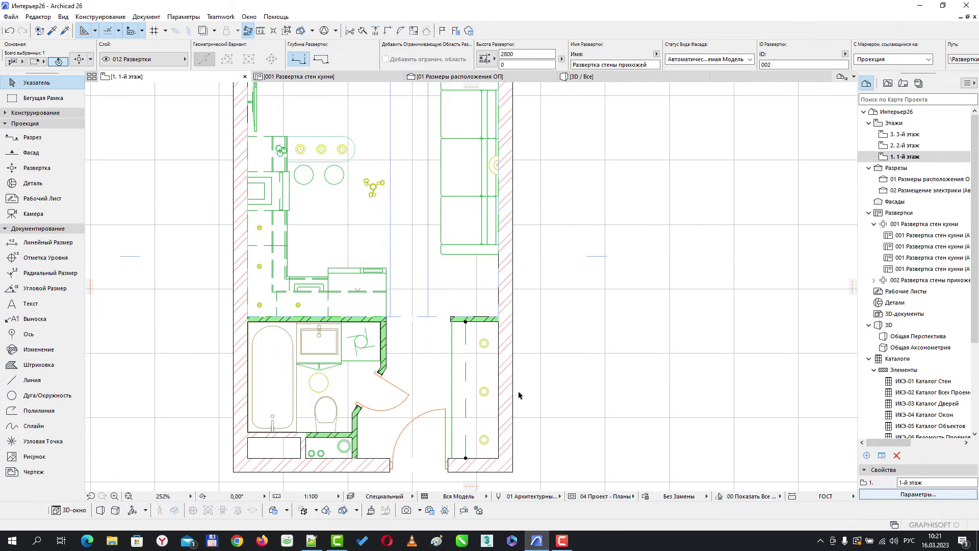
{"action": "left_click", "coordinate": [452, 408]}
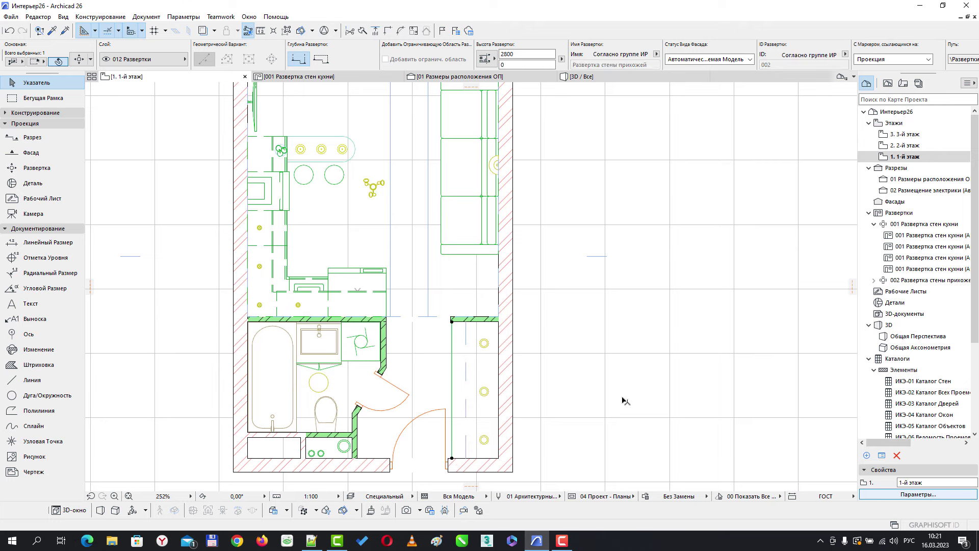
{"action": "left_click", "coordinate": [591, 394]}
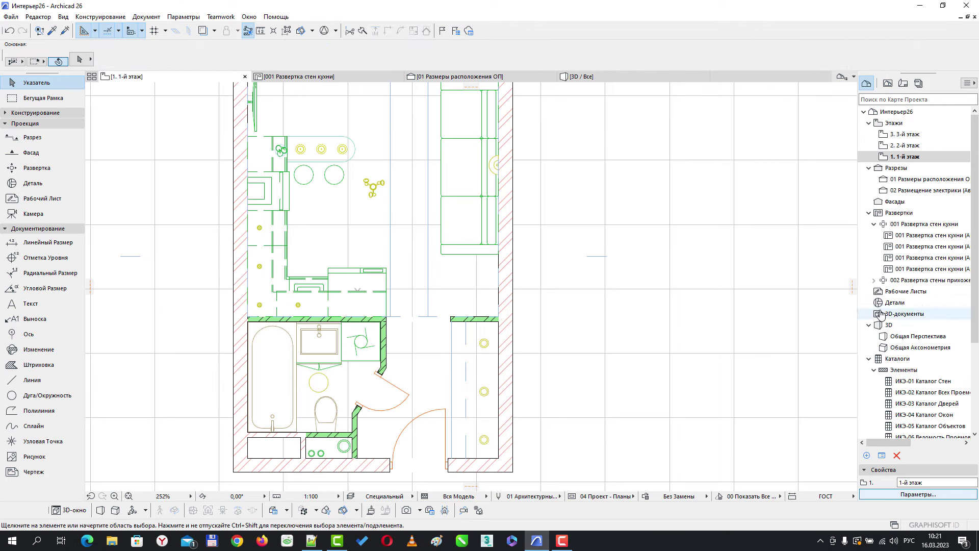
- Preview the 002 Развертка стены прихожей elevation from the Project Map, then close it
{"action": "left_click", "coordinate": [874, 280]}
{"action": "double_click", "coordinate": [923, 295]}
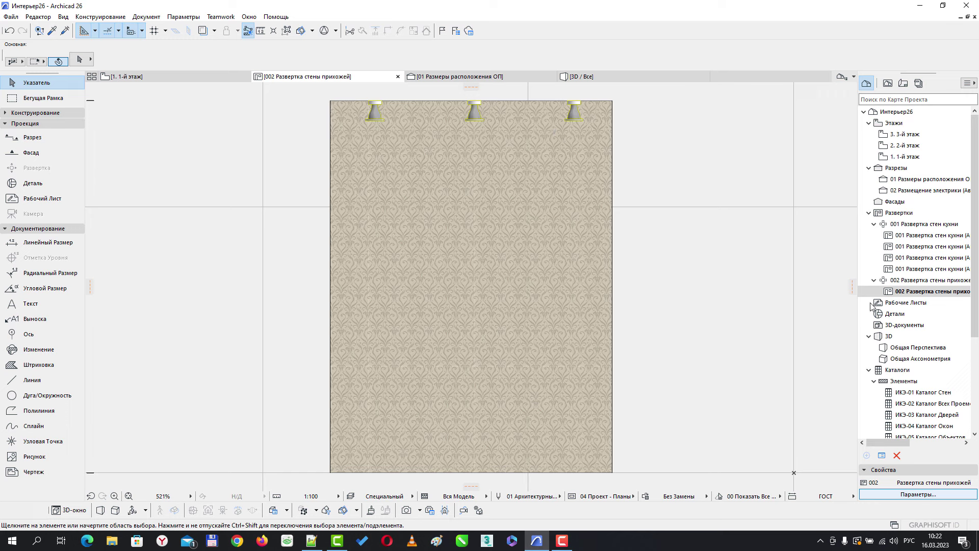
{"action": "left_click", "coordinate": [874, 224]}
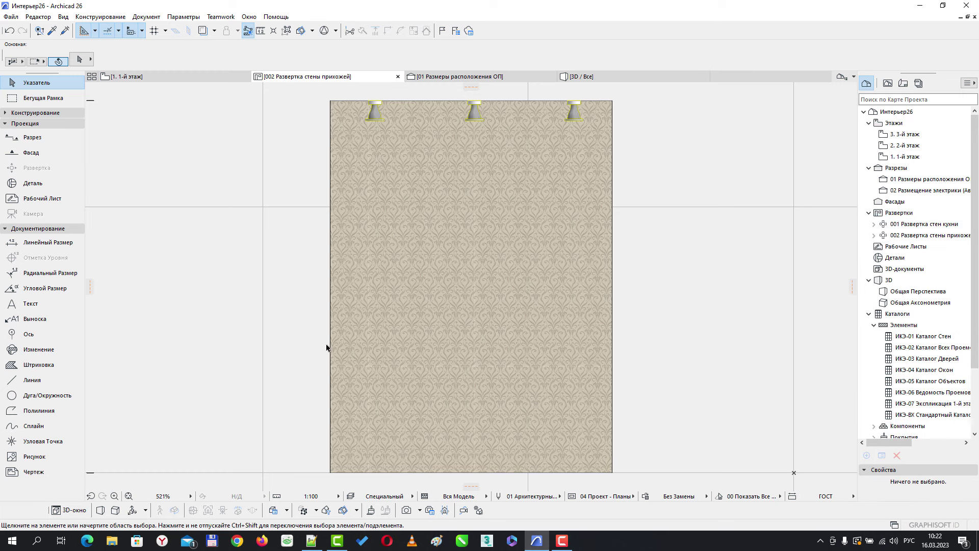
{"action": "left_click", "coordinate": [398, 77]}
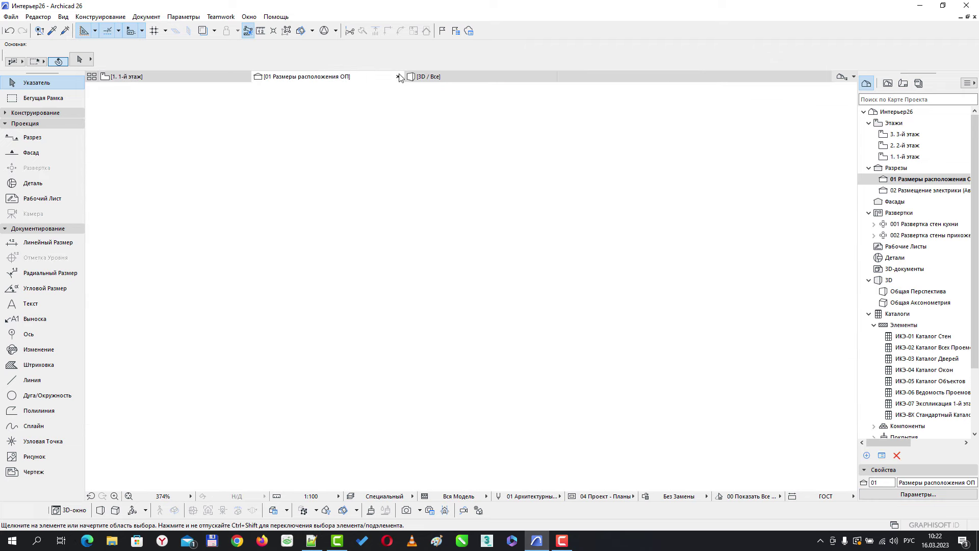
- Close the 01 Размеры расположения ОП section and fit the 1-й этаж plan in the window
{"action": "left_click", "coordinate": [398, 77]}
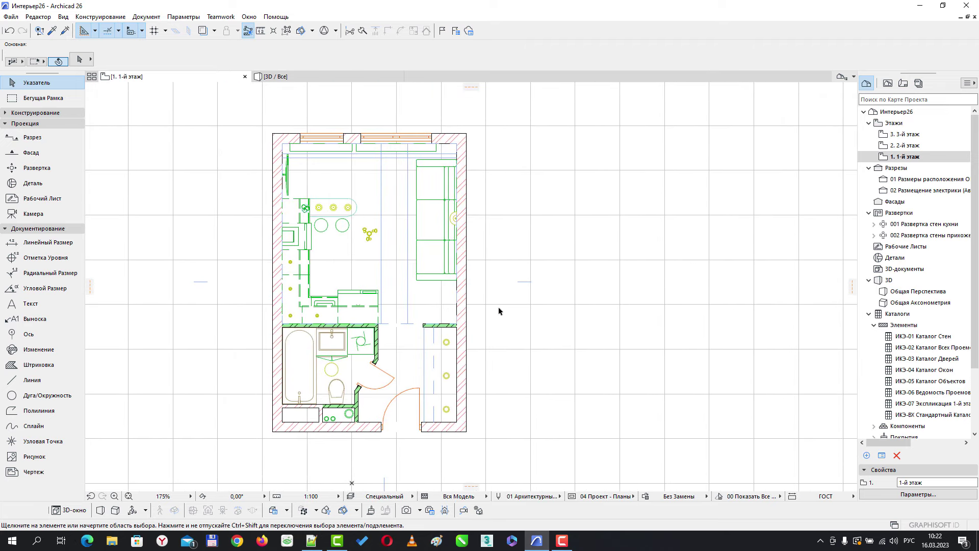
{"action": "scroll", "coordinate": [507, 312], "scroll_direction": "up", "scroll_amount": 1}
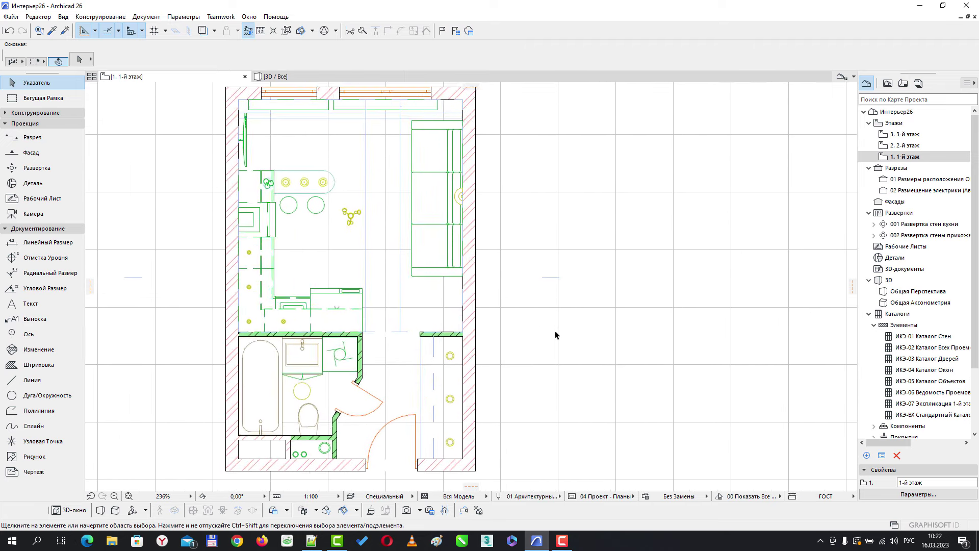
{"action": "scroll", "coordinate": [558, 273], "scroll_direction": "up", "scroll_amount": 1}
{"action": "scroll", "coordinate": [575, 342], "scroll_direction": "down", "scroll_amount": 1}
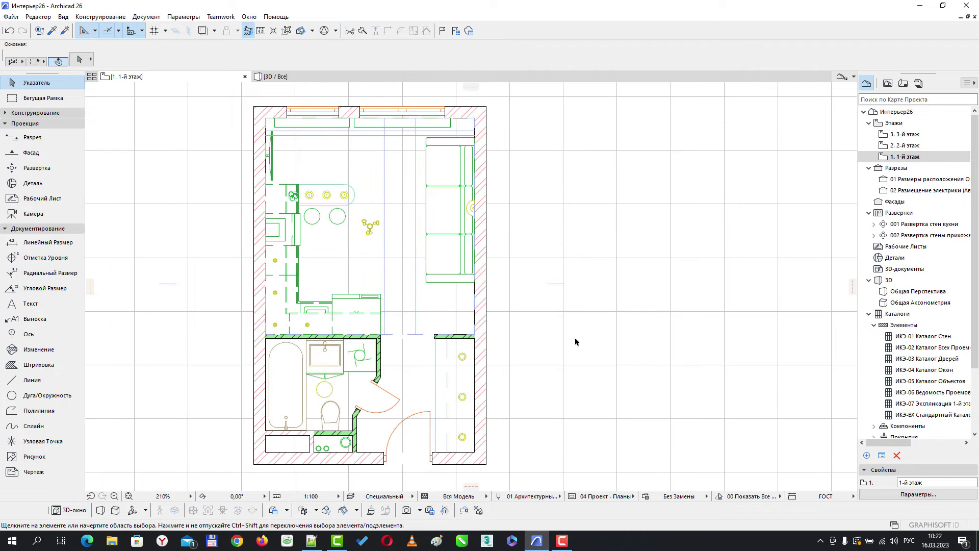
{"action": "middle_click_drag", "start_coordinate": [576, 342], "coordinate": [586, 342]}
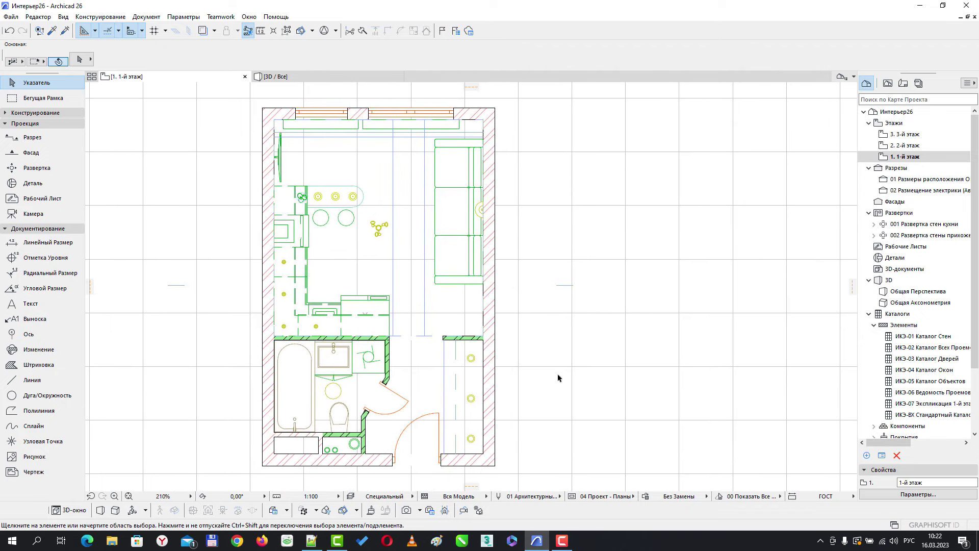